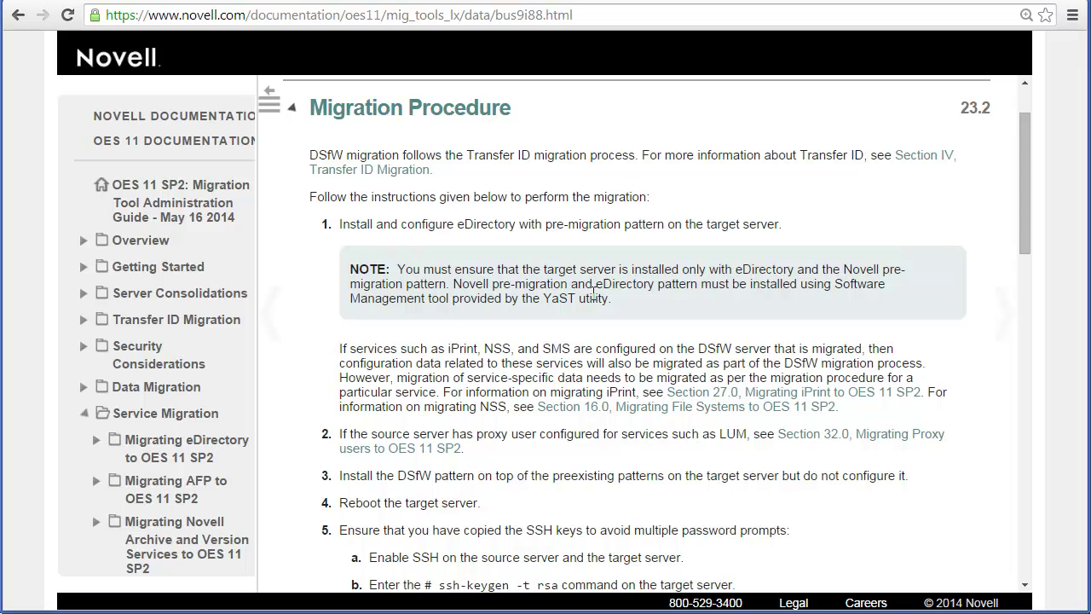
Highlight step 1 of the Migration Procedure: install eDirectory with the pre-migration pattern on the target.
{"action": "left_click_drag", "start_coordinate": [344, 224], "coordinate": [808, 226]}
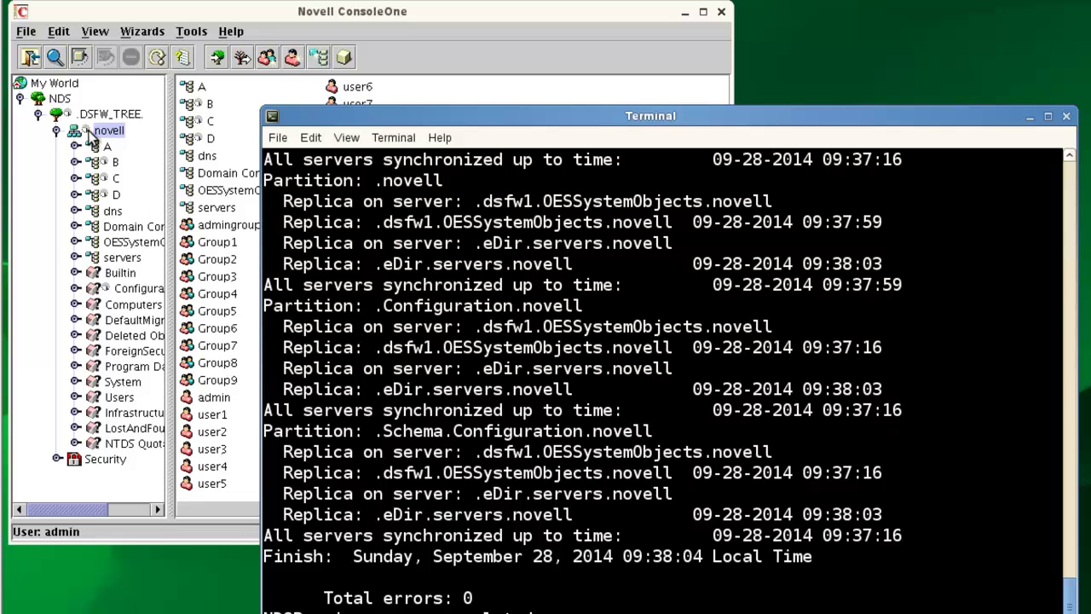
In ConsoleOne, open OESSystemObjects under servers > Domain Controllers to show dsfw1's objects.
{"action": "left_click", "coordinate": [545, 17]}
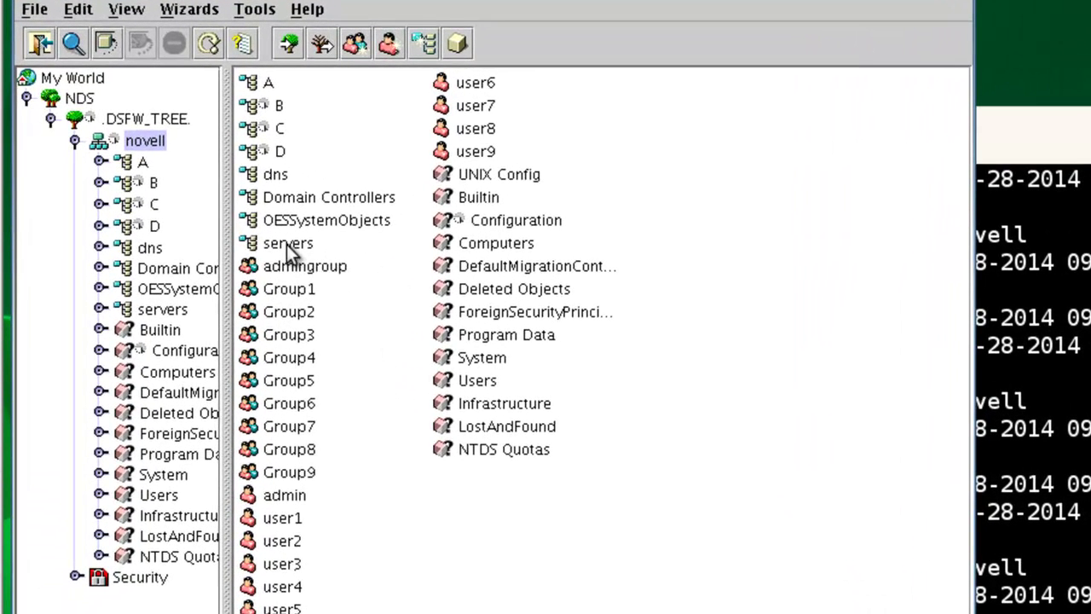
{"action": "left_click", "coordinate": [288, 245]}
{"action": "left_click", "coordinate": [302, 199]}
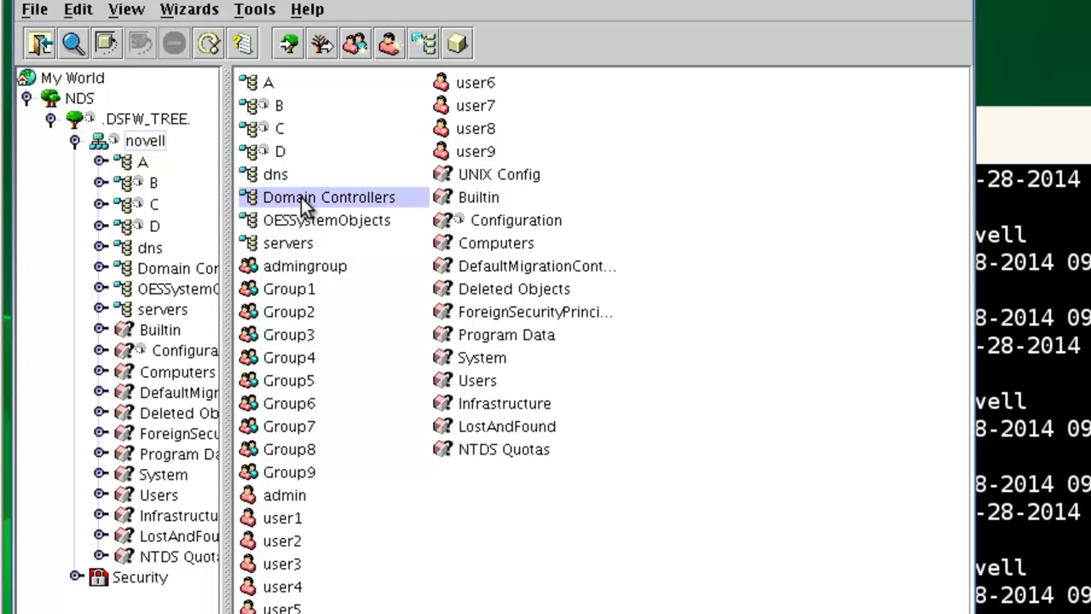
{"action": "double_click", "coordinate": [300, 219]}
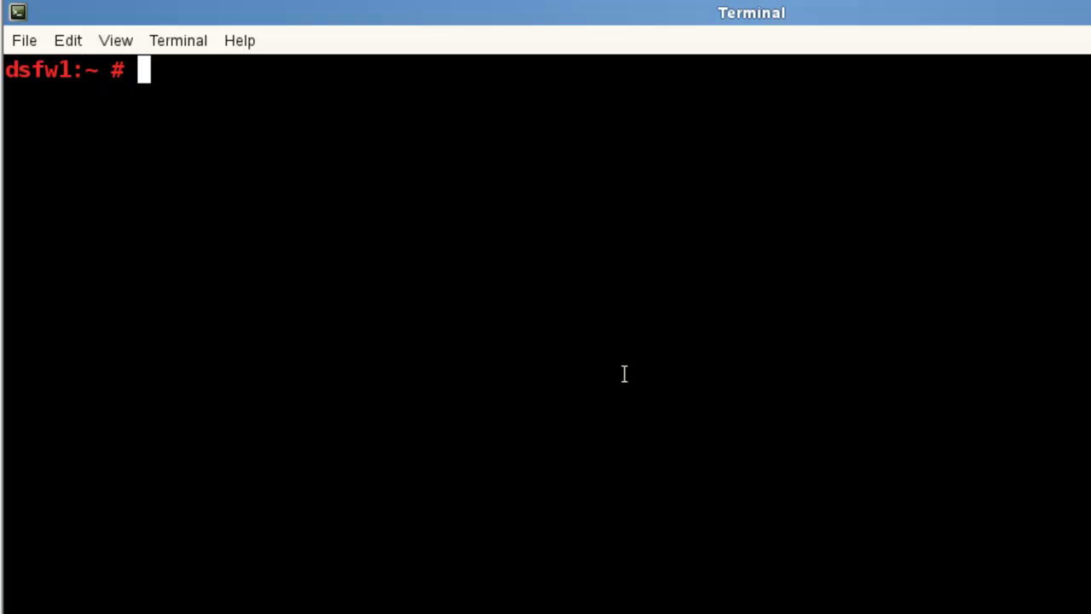
Run ndsd_dsfw_healthchk.sh on dsfw1 and supply the administrator password.
{"action": "type", "text": "ndsd"}
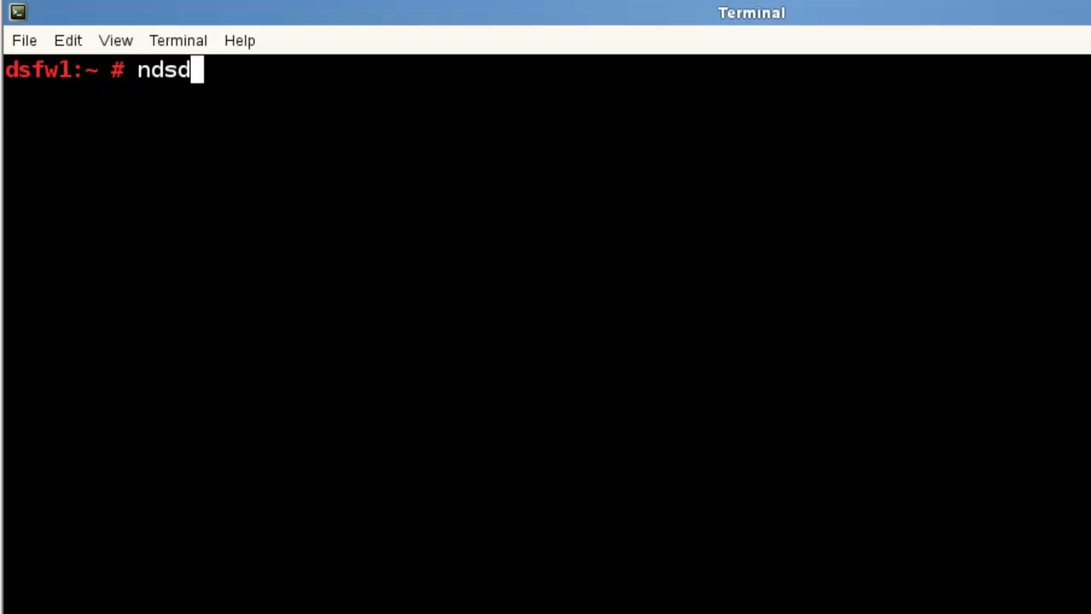
{"action": "key", "text": "Tab"}
{"action": "key", "text": "Tab"}
{"action": "type", "text": "_"}
{"action": "key", "text": "Tab"}
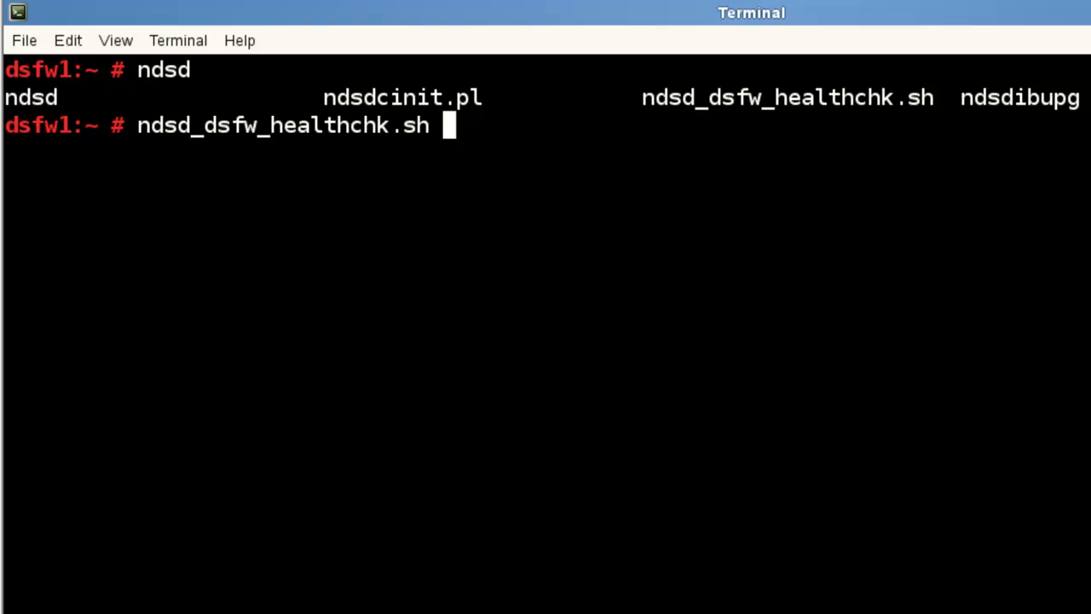
{"action": "key", "text": "Return"}
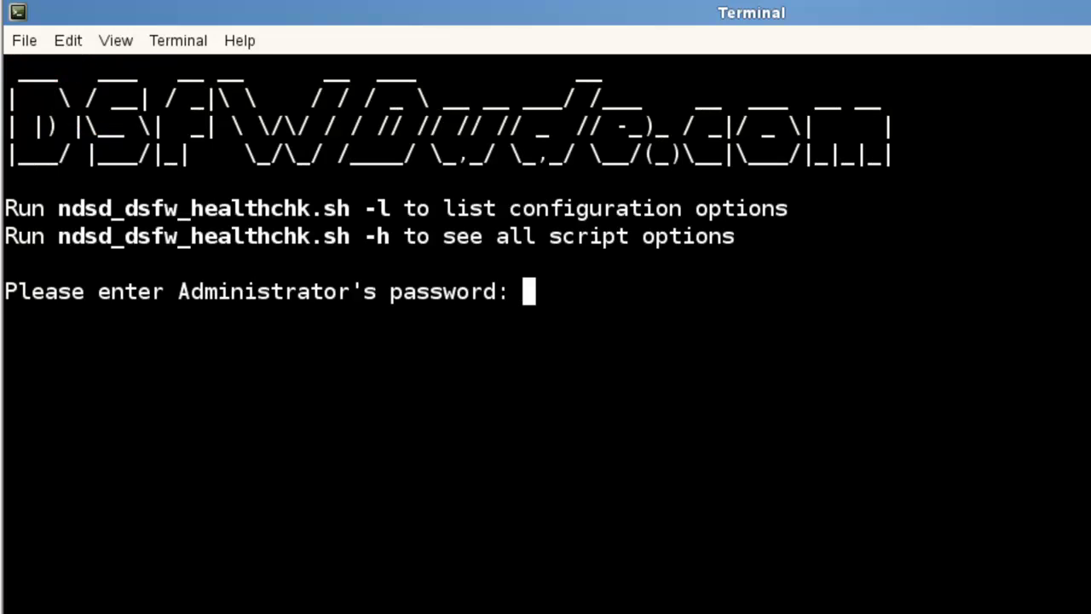
{"action": "key", "text": "Return"}
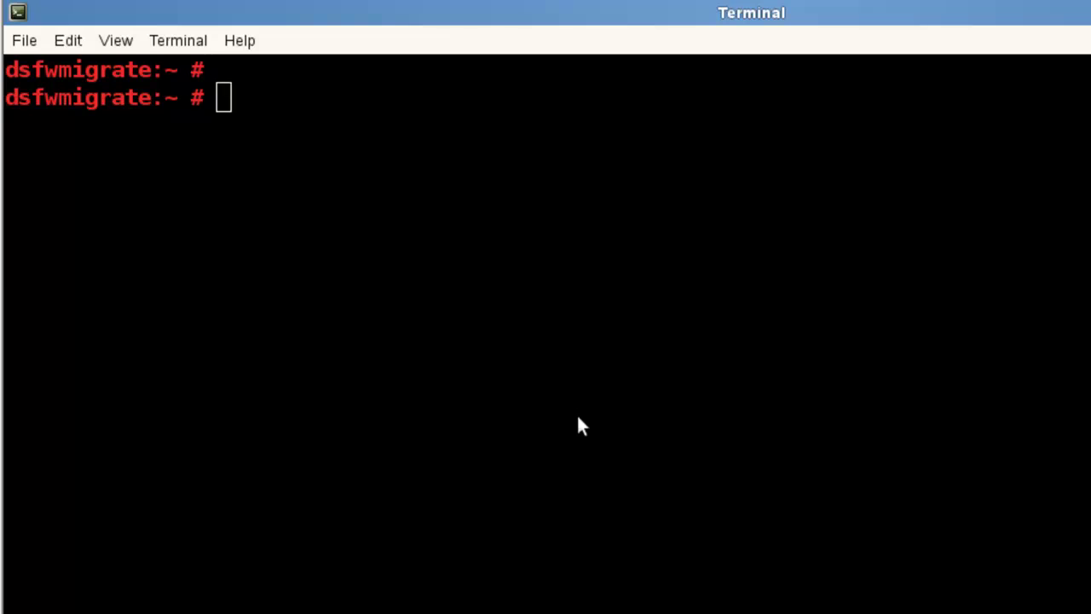
Launch Software Management from the main menu on dsfwmigrate.
{"action": "left_click", "coordinate": [578, 417]}
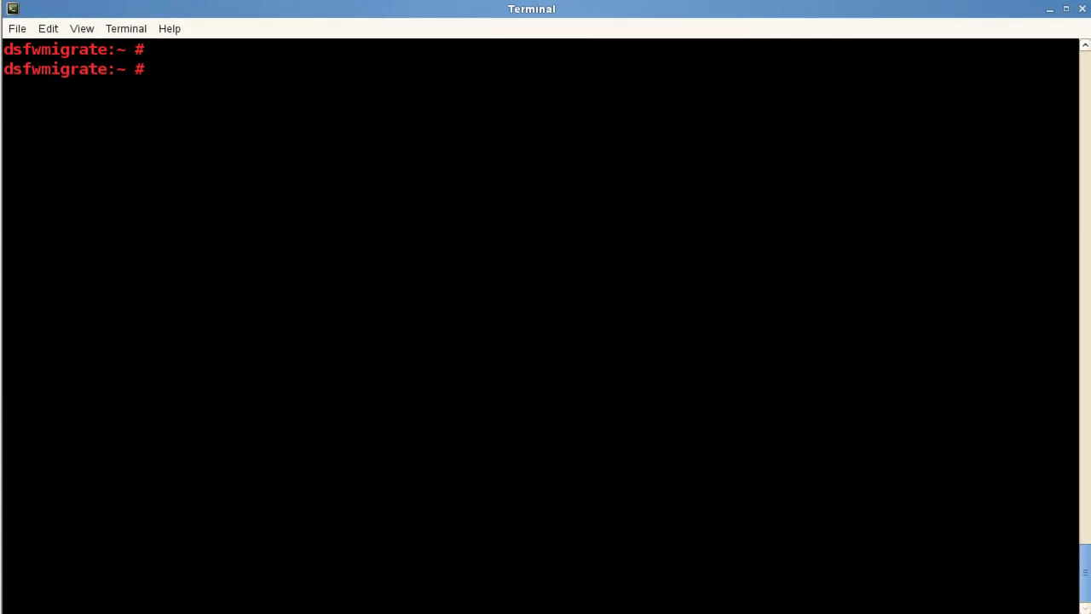
{"action": "key", "text": "alt+F1"}
{"action": "left_click", "coordinate": [260, 517]}
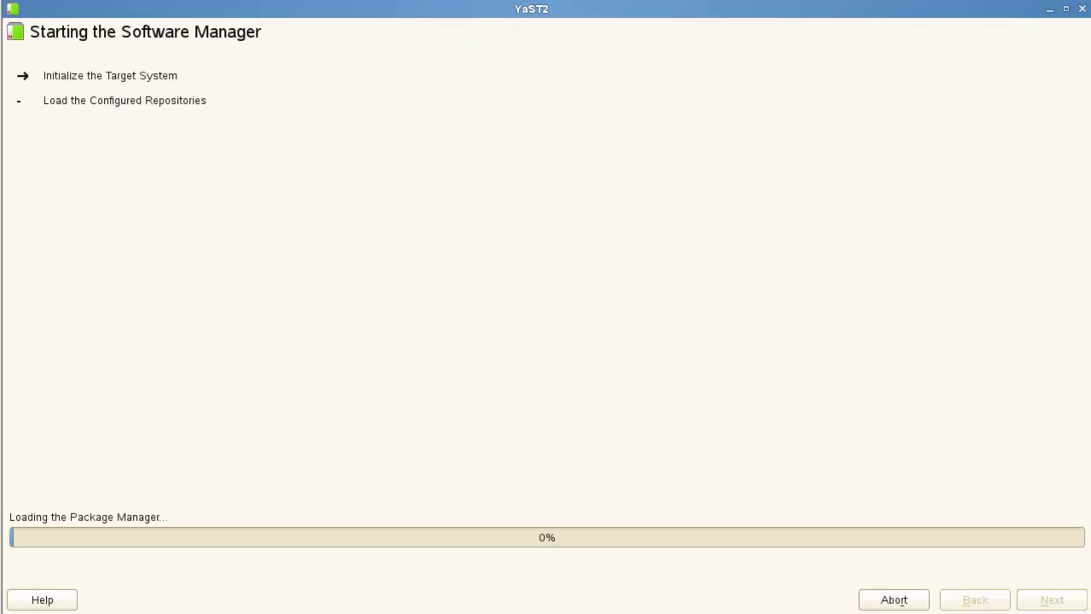
Open the YaST Control Center and show its Software group.
{"action": "key", "text": "alt+F1"}
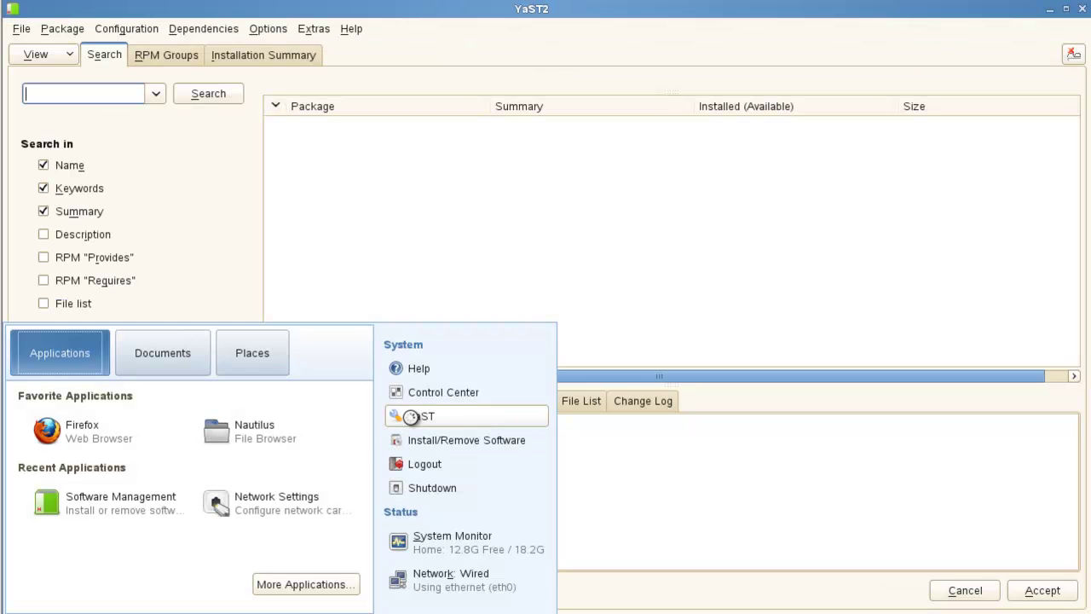
{"action": "left_click", "coordinate": [411, 416]}
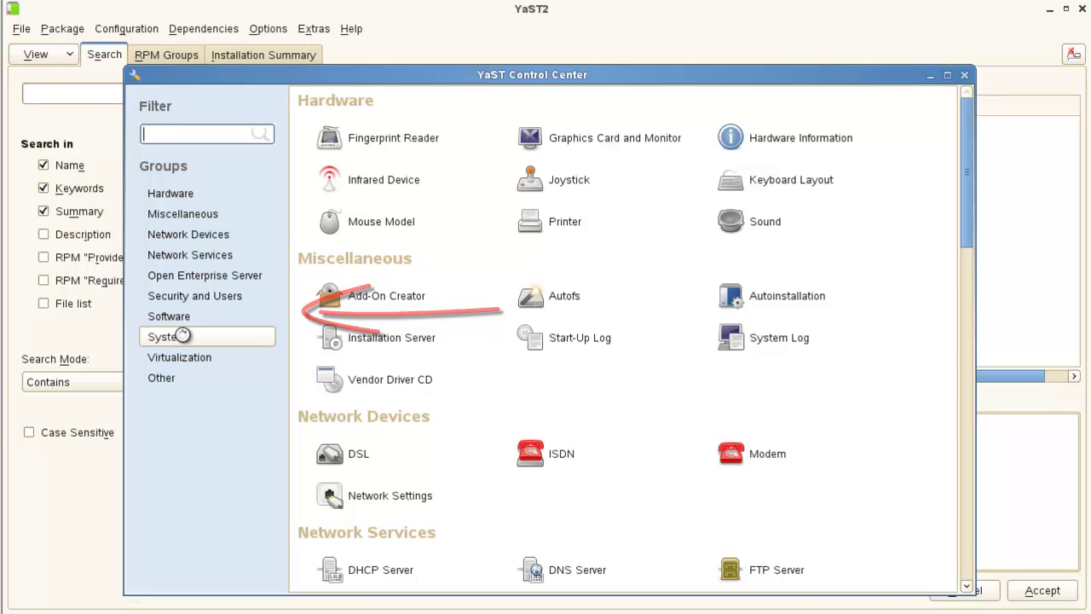
{"action": "left_click", "coordinate": [167, 317]}
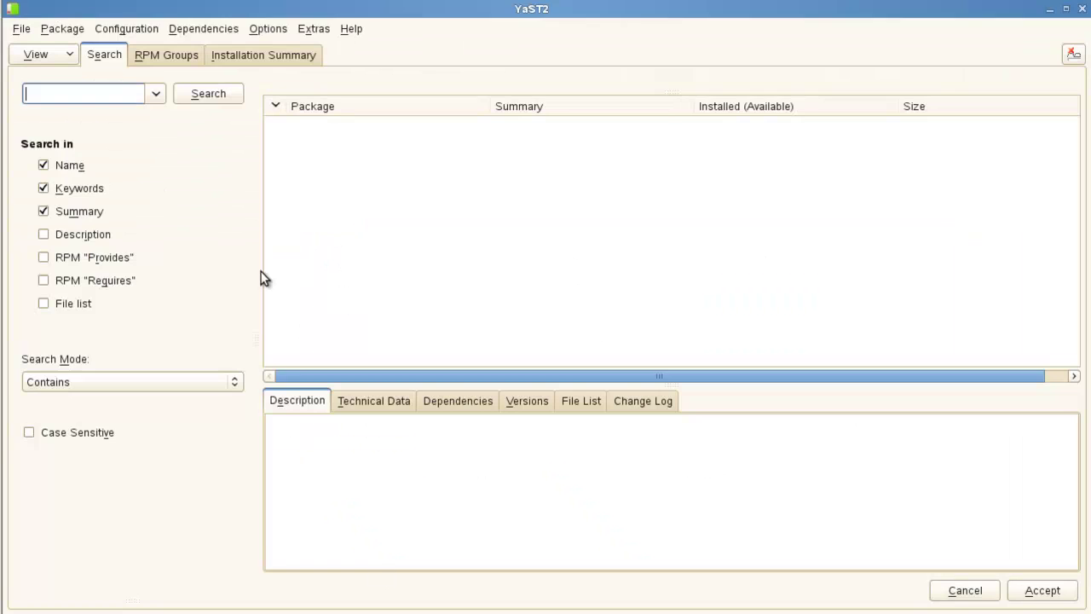
Install the Novell Pre-migration Server pattern from the Patterns view, accepting the added packages.
{"action": "left_click", "coordinate": [39, 55]}
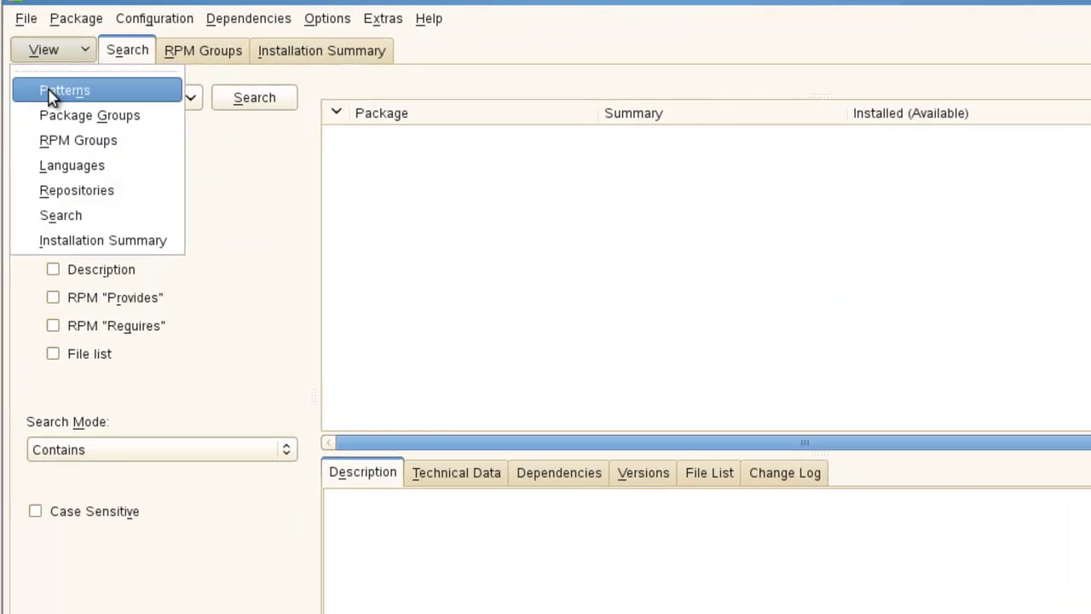
{"action": "left_click", "coordinate": [35, 89]}
{"action": "left_click_drag", "start_coordinate": [298, 294], "coordinate": [300, 465]}
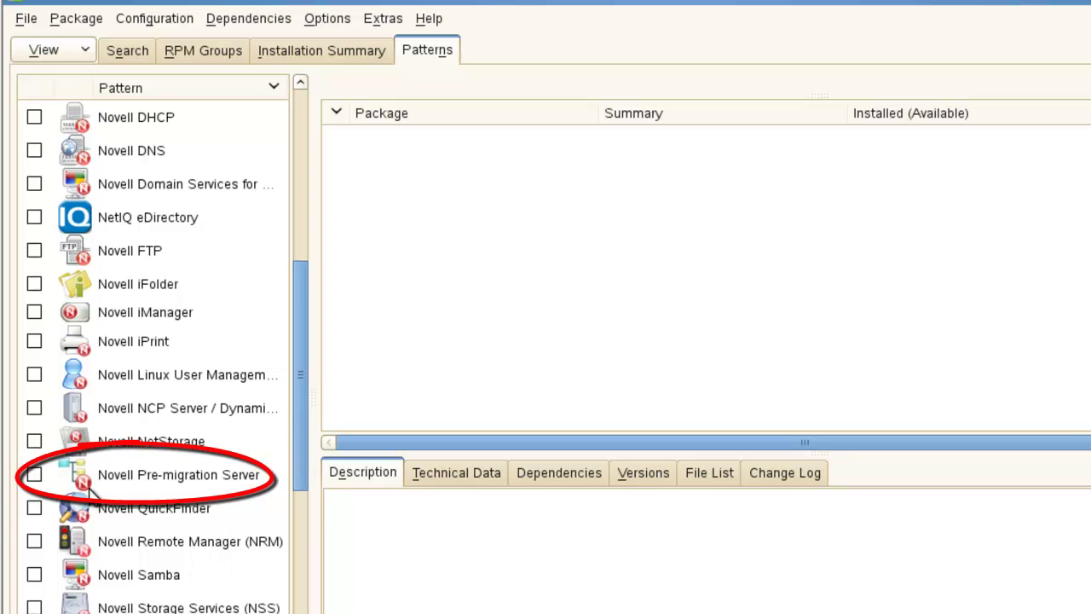
{"action": "left_click", "coordinate": [28, 476]}
{"action": "left_click", "coordinate": [31, 475]}
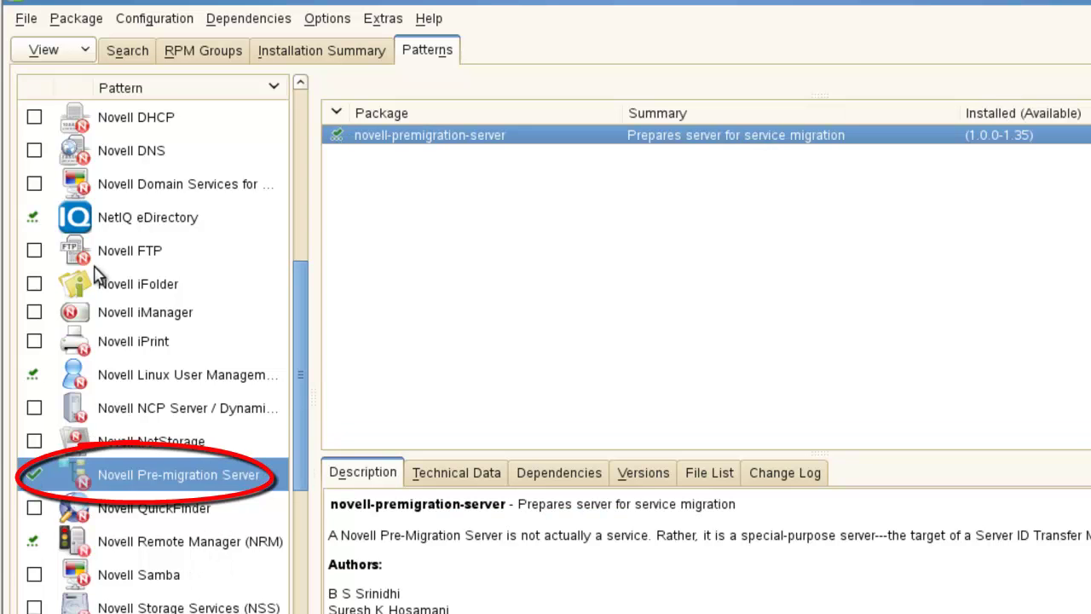
{"action": "key", "text": "alt+a"}
{"action": "left_click", "coordinate": [542, 591]}
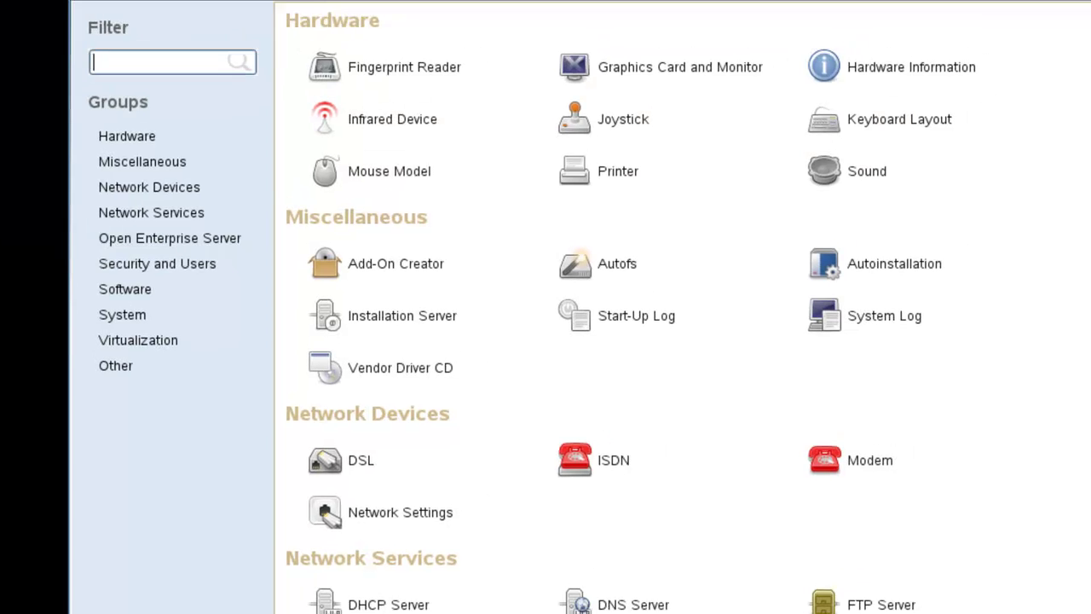
Launch OES Install and Configuration from the Open Enterprise Server group.
{"action": "left_click", "coordinate": [141, 242]}
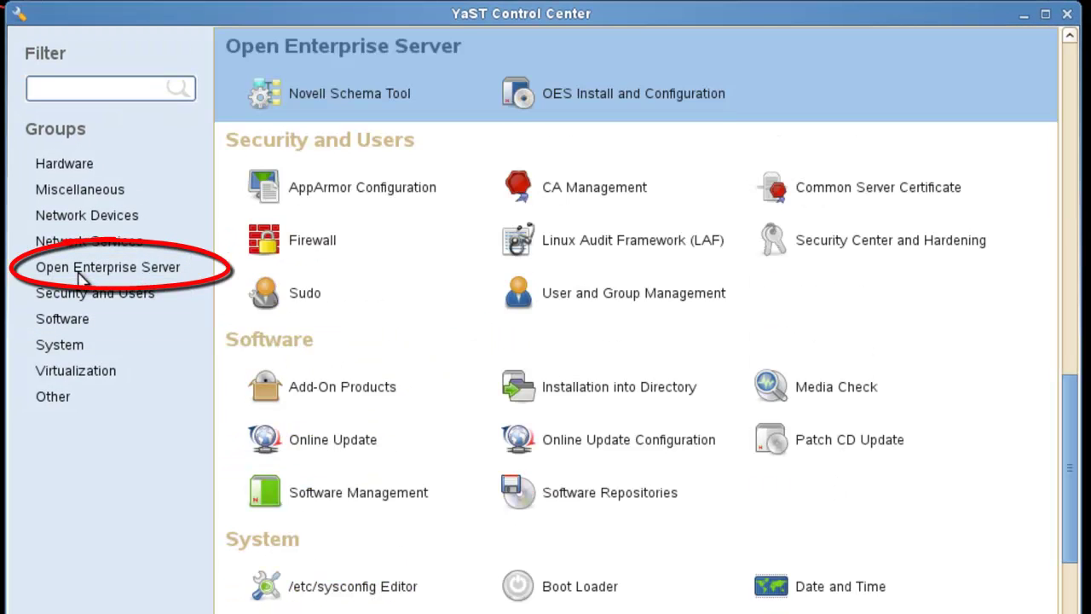
{"action": "left_click", "coordinate": [594, 104]}
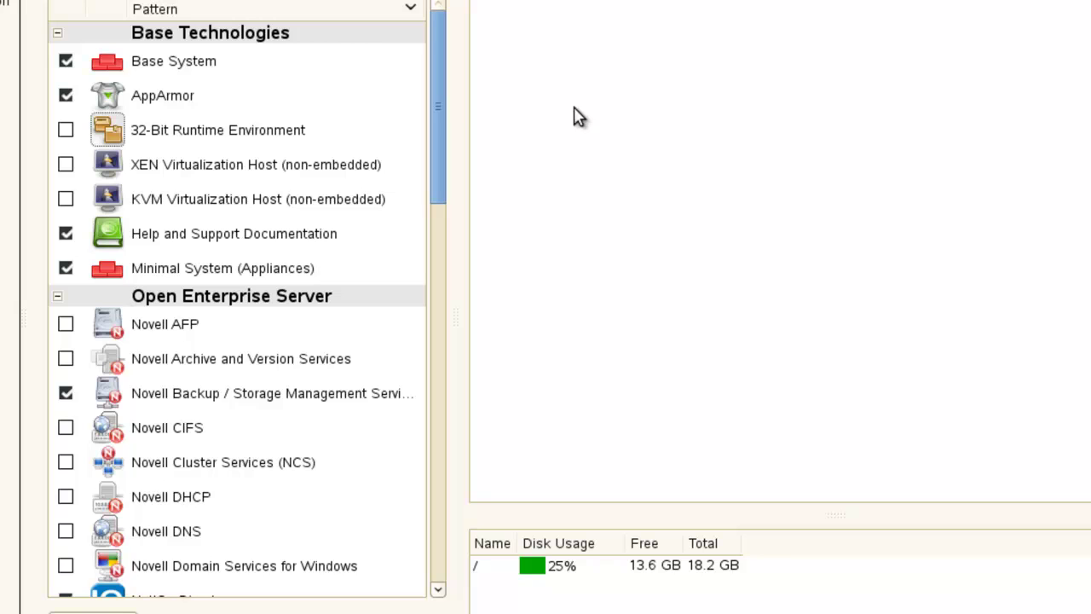
{"action": "left_click_drag", "start_coordinate": [440, 136], "coordinate": [441, 244]}
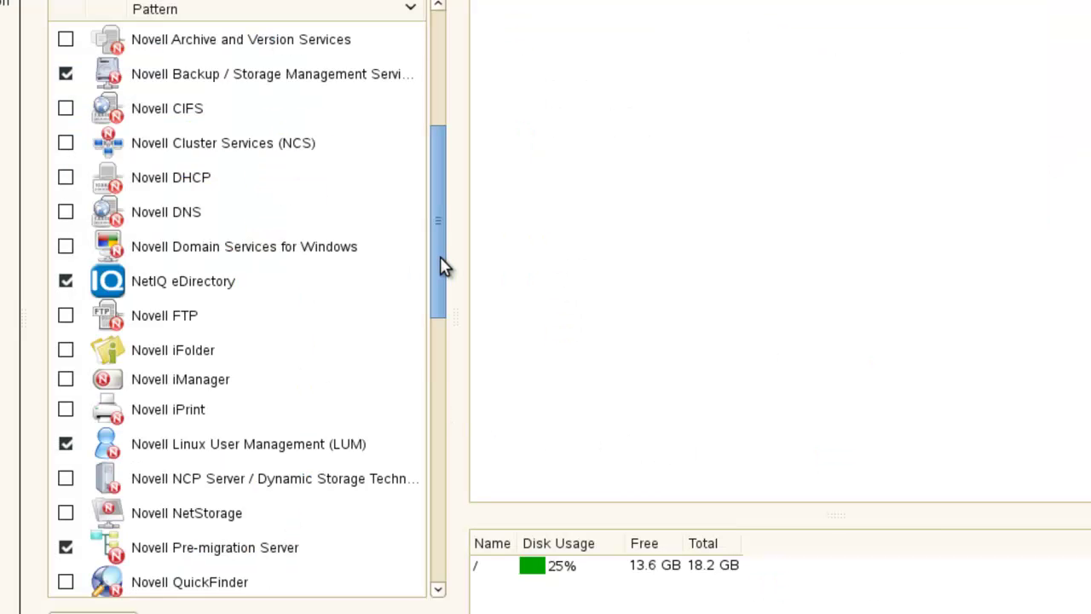
{"action": "mouse_move", "coordinate": [440, 257]}
{"action": "left_mouse_down"}
{"action": "mouse_move", "coordinate": [440, 268]}
{"action": "mouse_move", "coordinate": [440, 253]}
{"action": "left_mouse_up"}
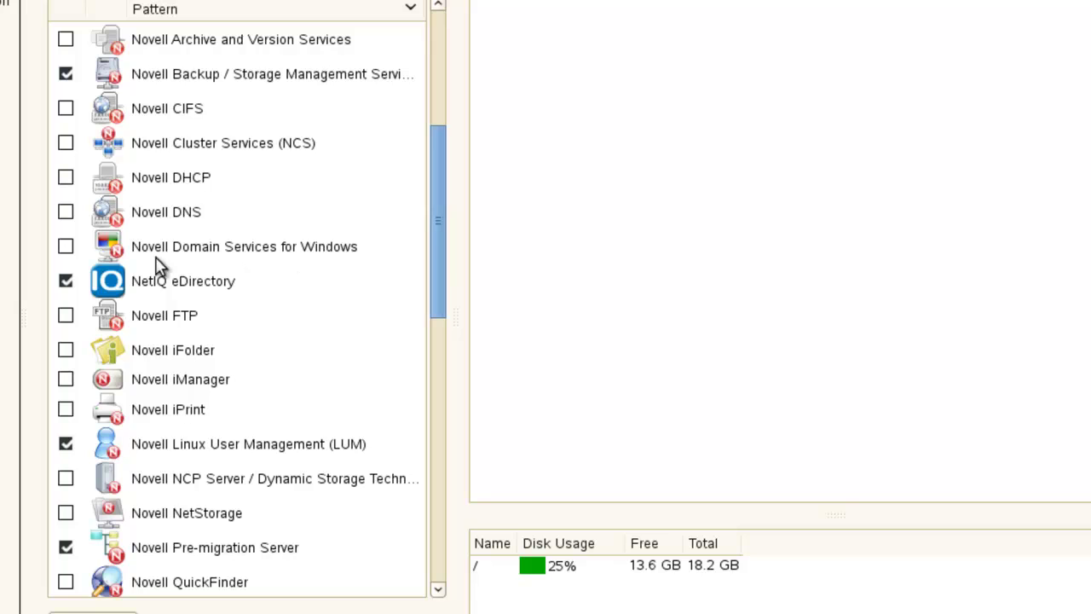
Add Novell Domain Services for Windows, resolving the samba-32bit conflict by replacement.
{"action": "left_click", "coordinate": [66, 246]}
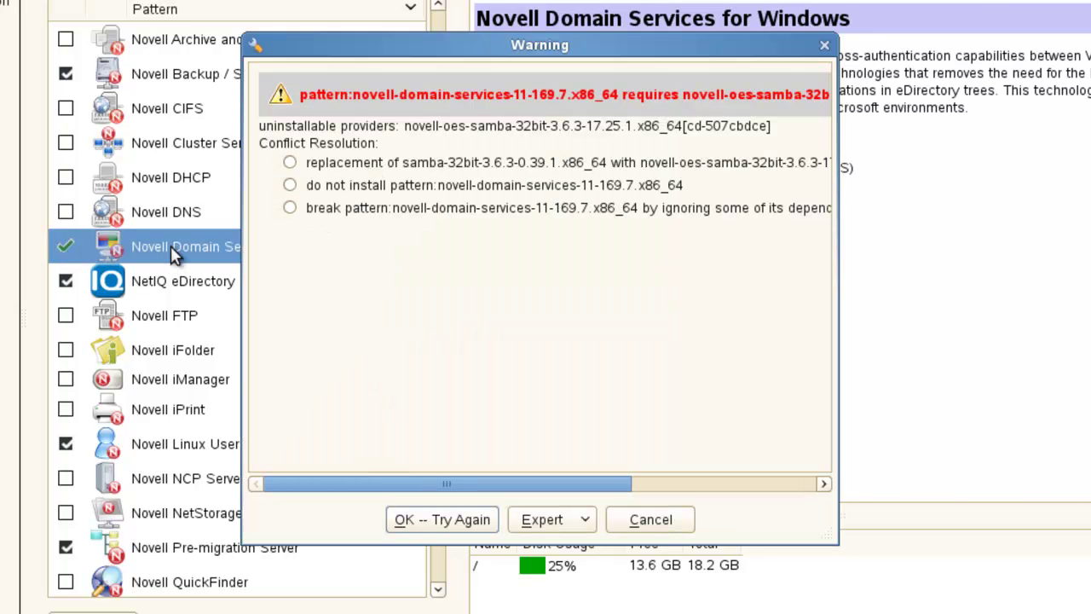
{"action": "mouse_move", "coordinate": [404, 53]}
{"action": "left_mouse_down"}
{"action": "mouse_move", "coordinate": [468, 209]}
{"action": "mouse_move", "coordinate": [365, 290]}
{"action": "mouse_move", "coordinate": [414, 63]}
{"action": "left_mouse_up"}
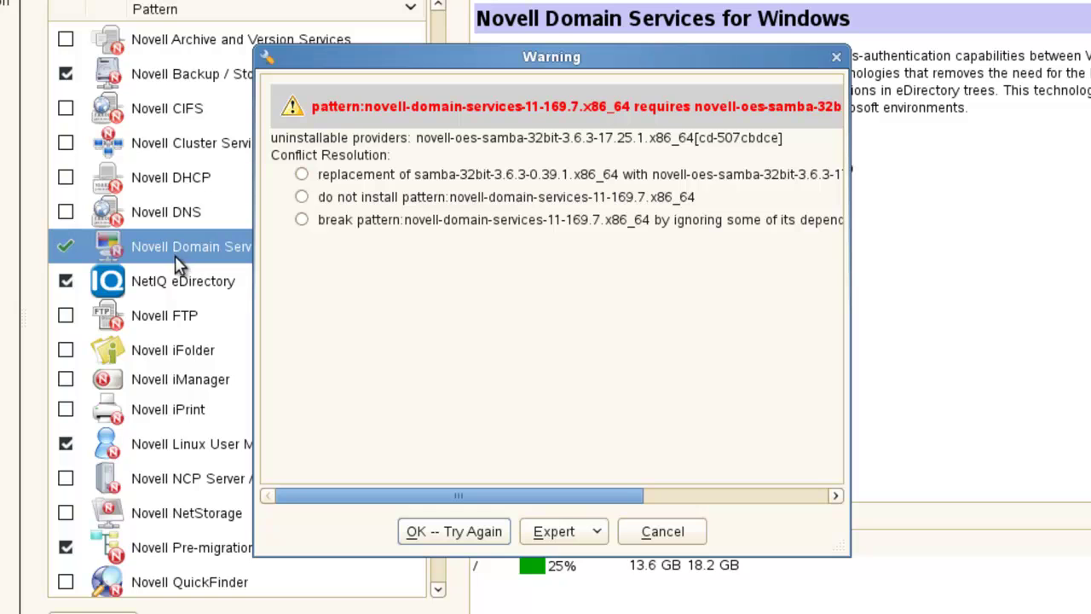
{"action": "left_click", "coordinate": [303, 179]}
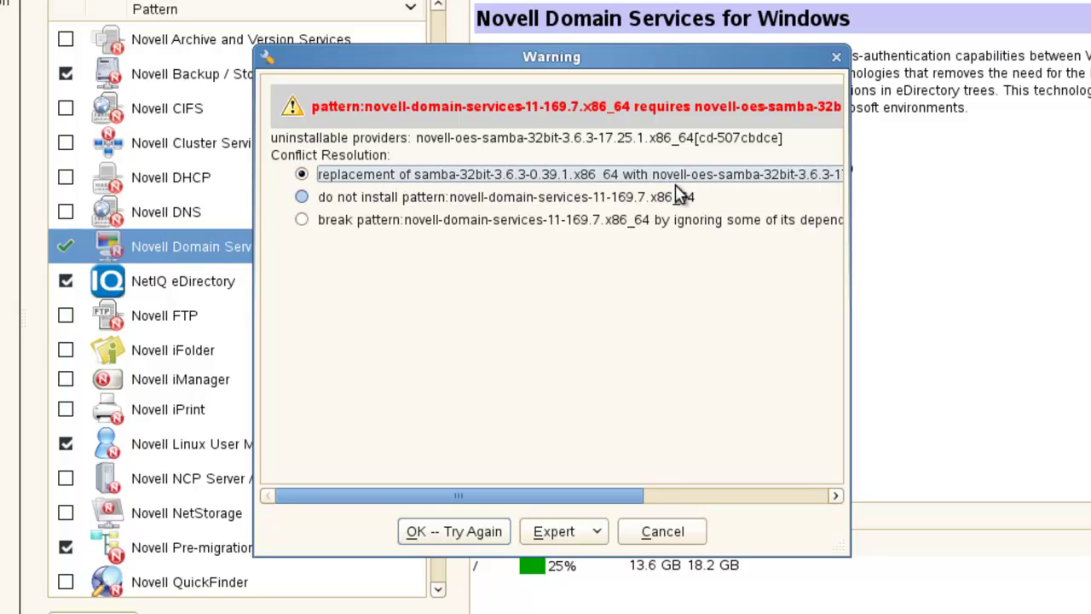
{"action": "left_click", "coordinate": [469, 533]}
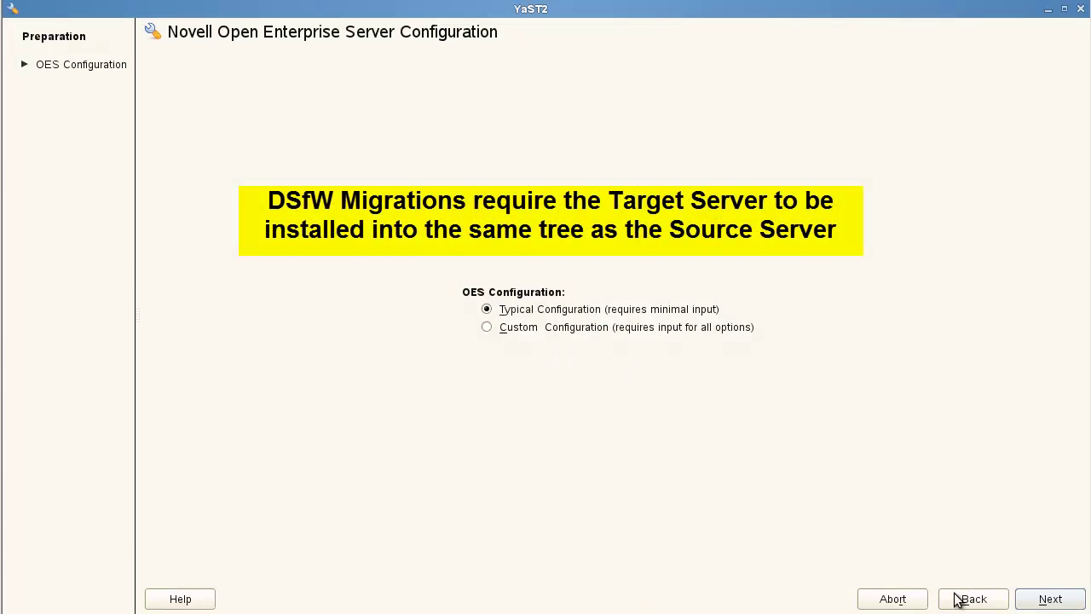
Continue with Typical Configuration to the Express Installation page.
{"action": "left_click", "coordinate": [1050, 599]}
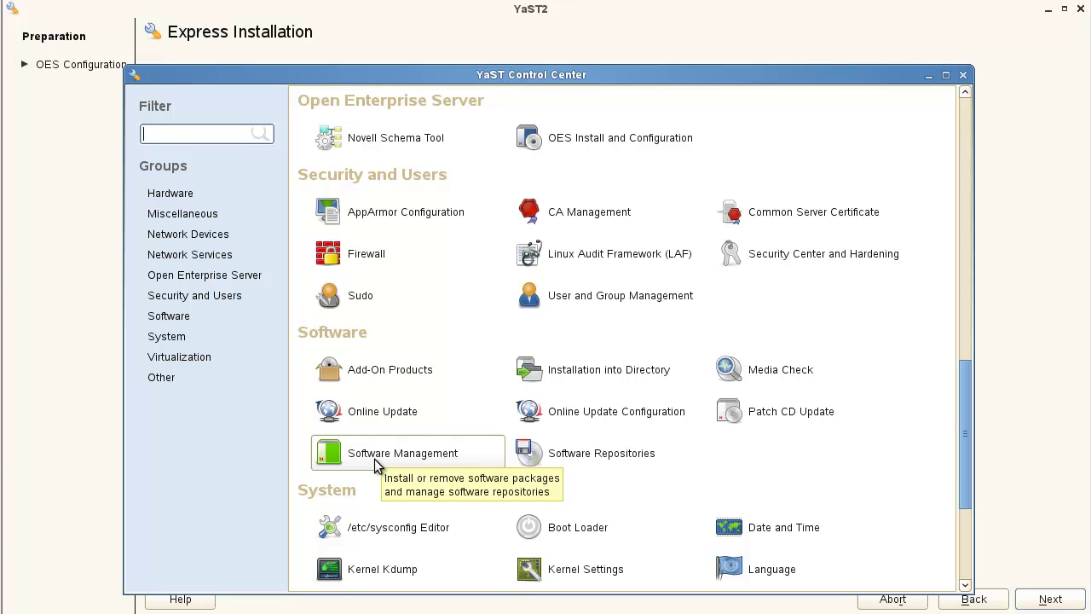
Set SLP, NTP and replica servers to 192.168.0.51 and choose existing tree dsfw_tree.
{"action": "left_click", "coordinate": [580, 145]}
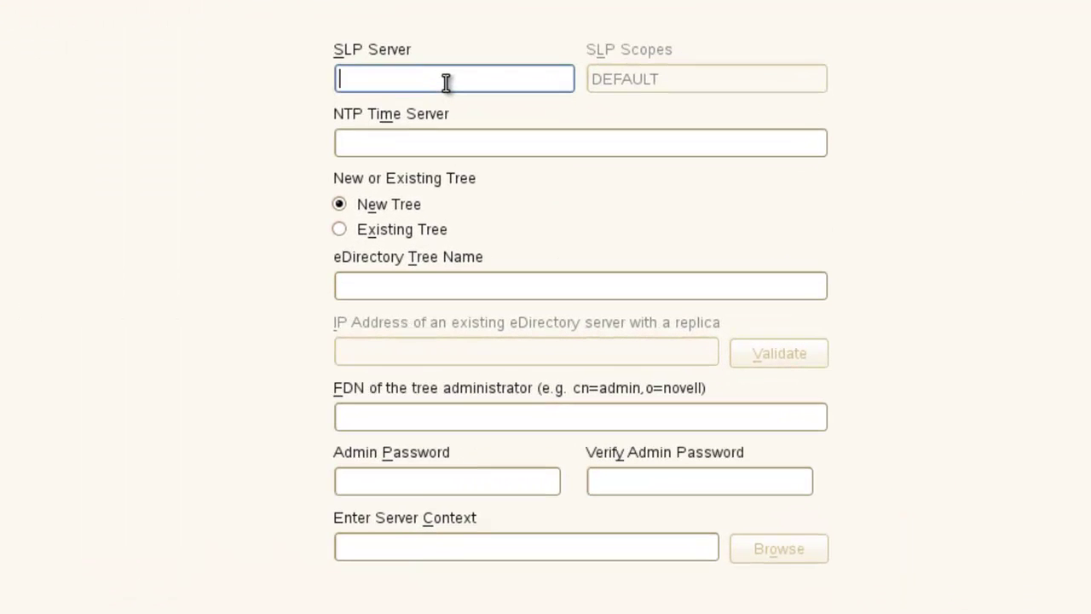
{"action": "type", "text": "192.168.0.51"}
{"action": "left_click", "coordinate": [446, 138]}
{"action": "type", "text": "192.168.0.51"}
{"action": "left_click", "coordinate": [393, 224]}
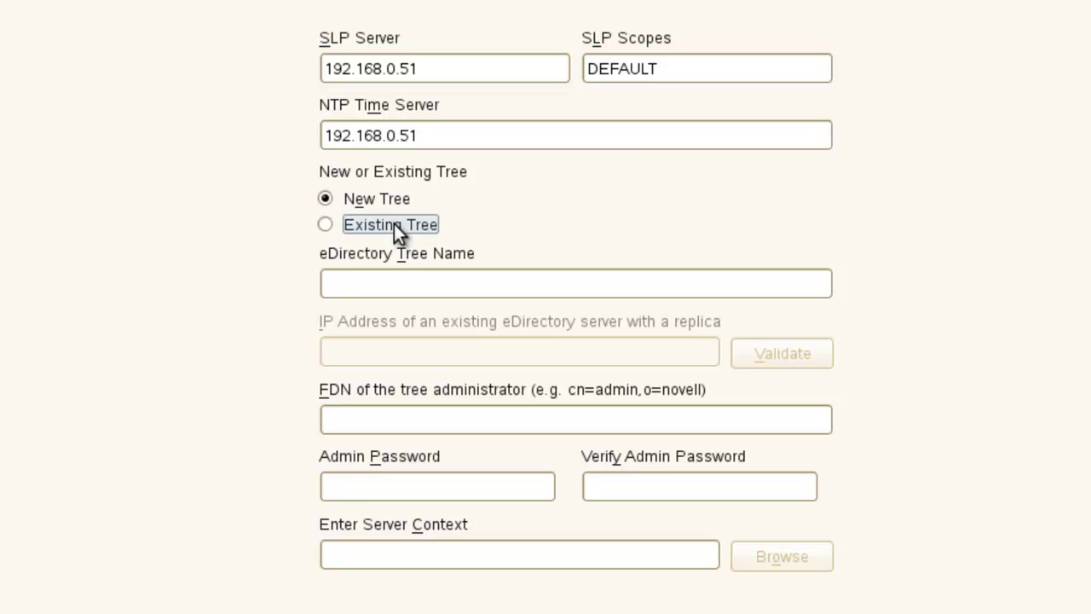
{"action": "left_click", "coordinate": [418, 285]}
{"action": "type", "text": "dsfw_tree"}
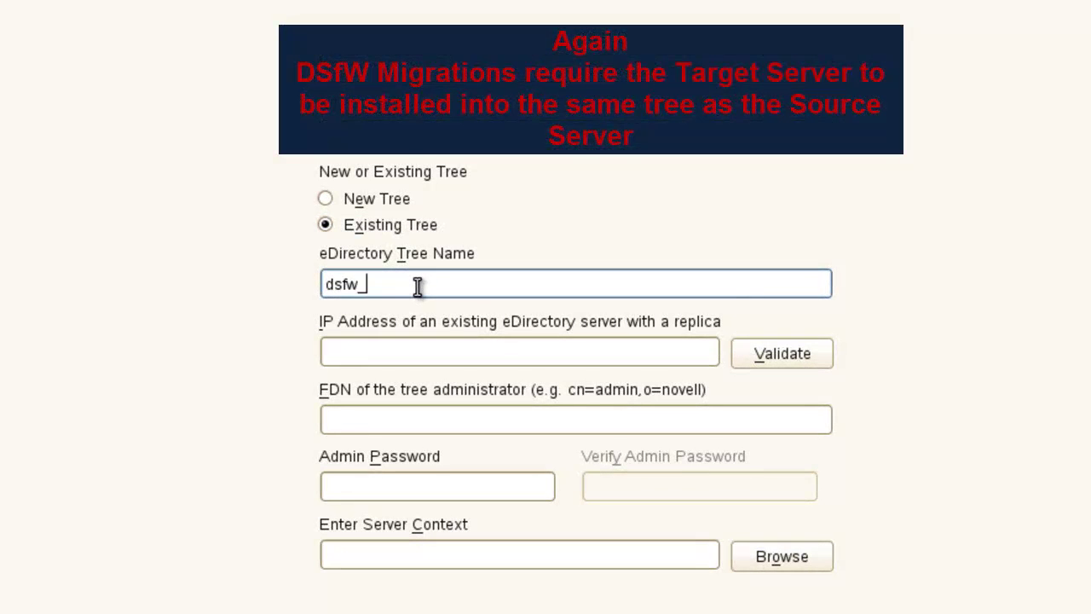
{"action": "left_click", "coordinate": [450, 355]}
{"action": "type", "text": "192.168.0.51"}
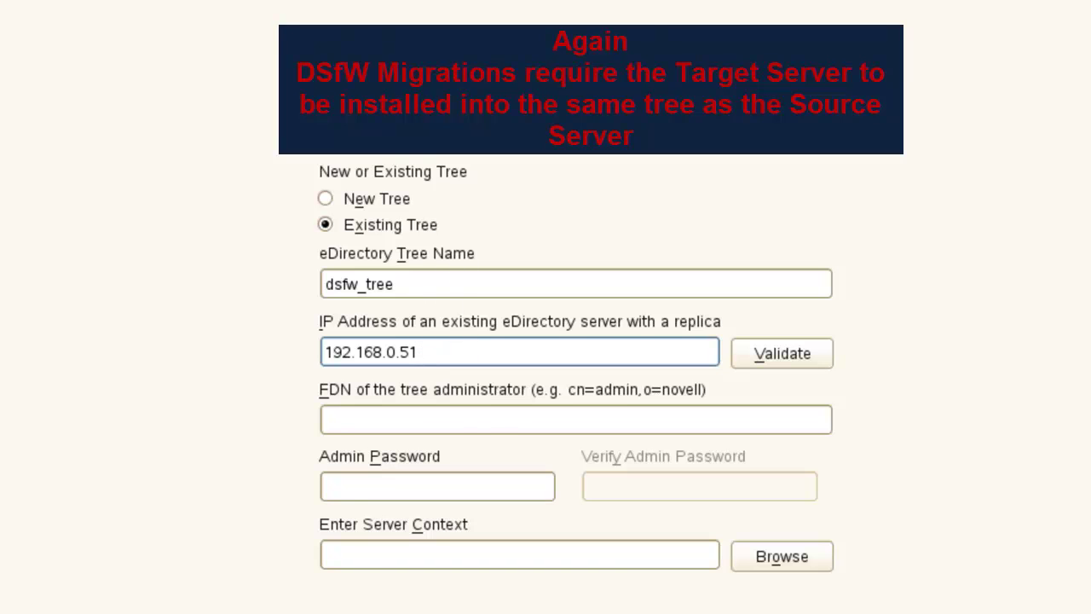
Enter administrator FDN cn=novell,o=novell and the admin password.
{"action": "left_click", "coordinate": [478, 420]}
{"action": "type", "text": "cn"}
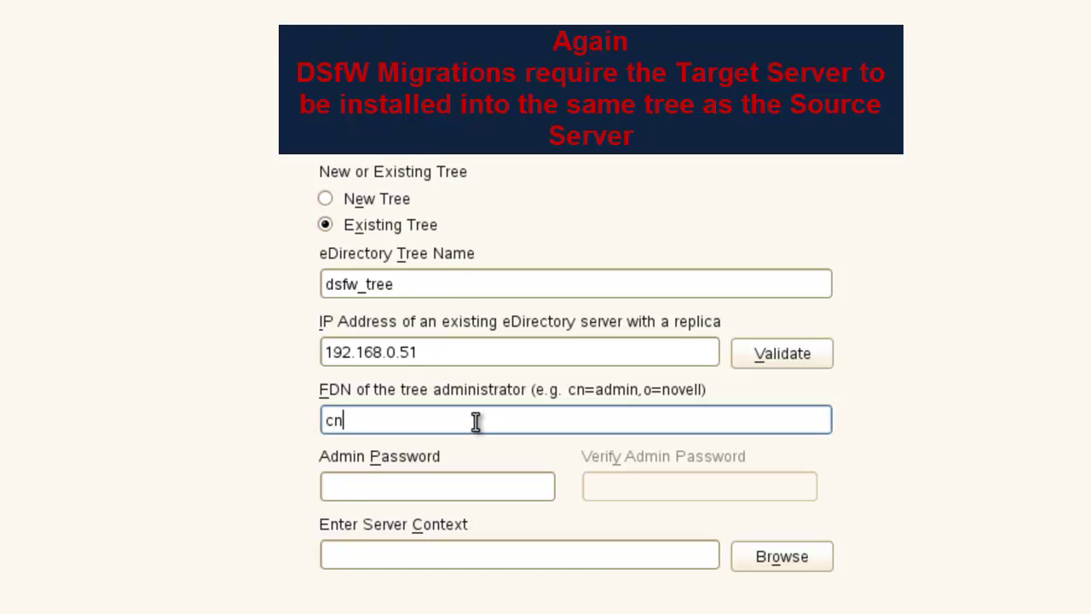
{"action": "type", "text": "=novell,o=novell"}
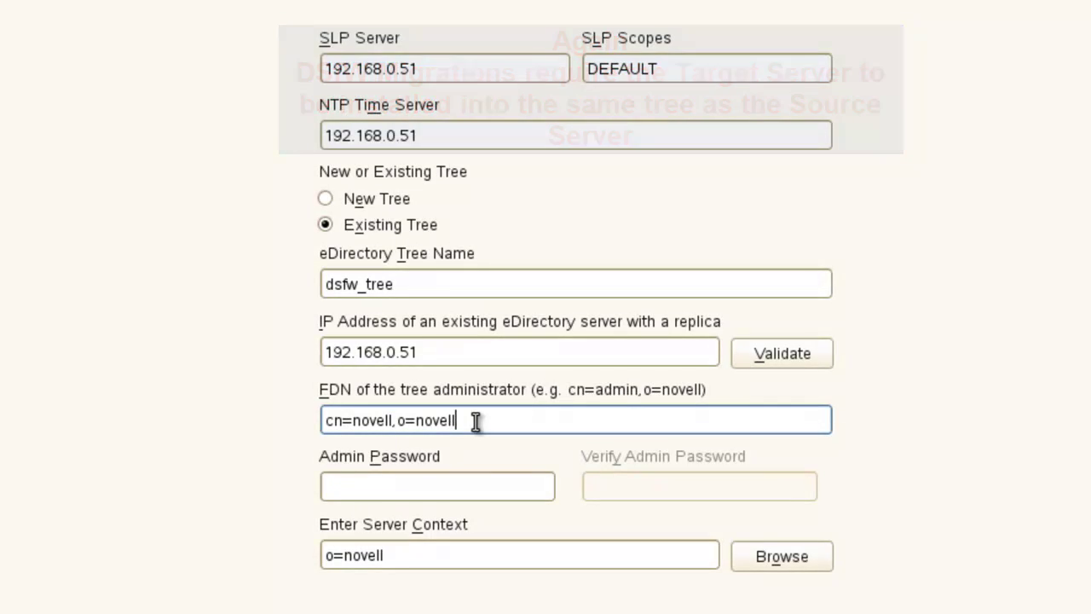
{"action": "key", "text": "Tab"}
{"action": "type", "text": "novell"}
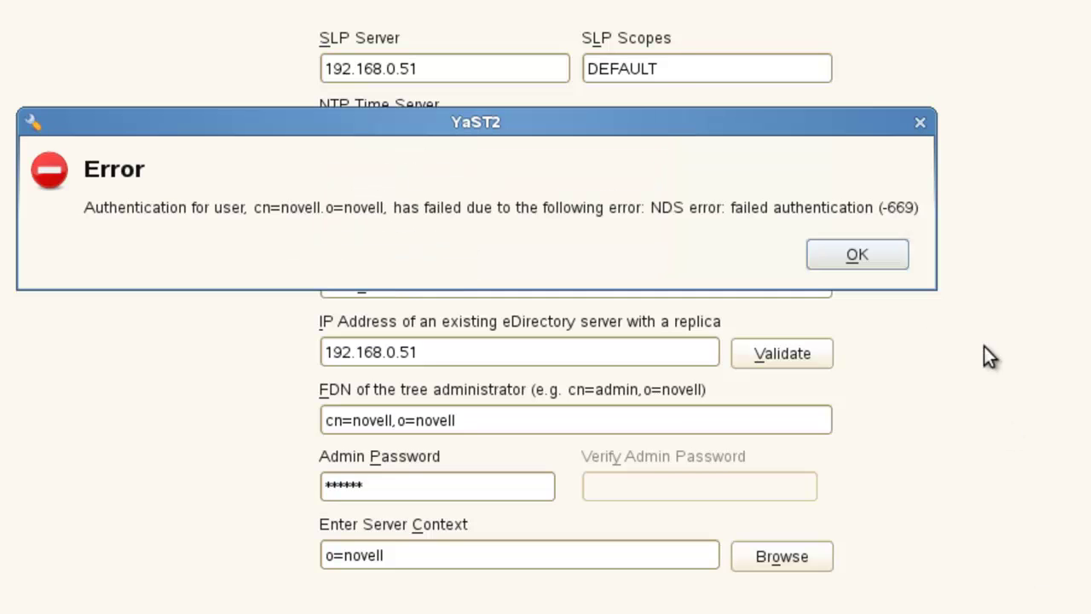
After the authentication error, correct the FDN to cn=admin, retype the password and submit.
{"action": "left_click", "coordinate": [855, 253]}
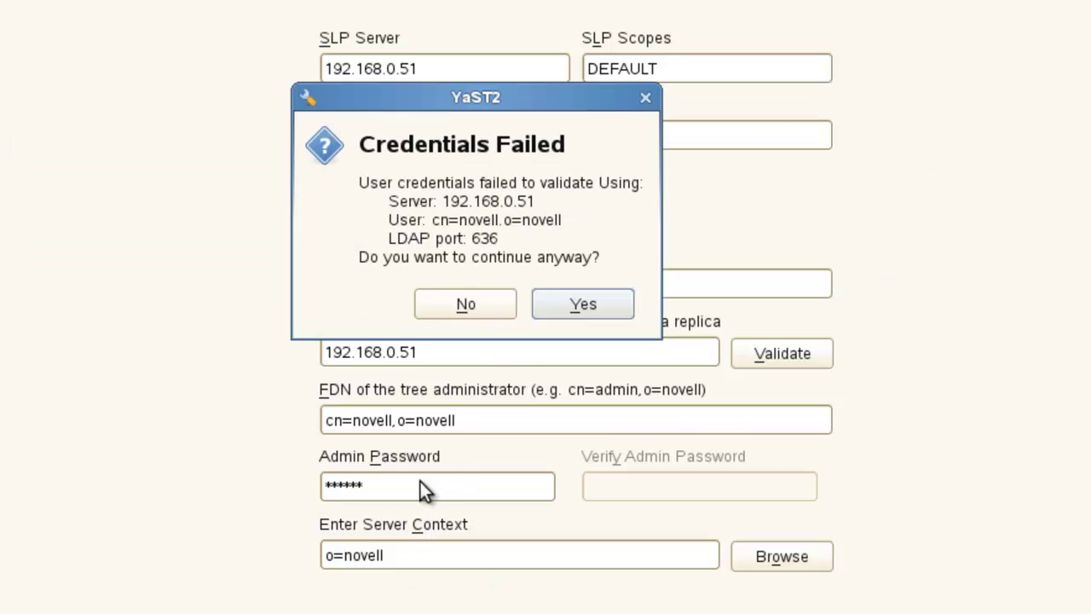
{"action": "left_click", "coordinate": [486, 302]}
{"action": "left_click_drag", "start_coordinate": [429, 491], "coordinate": [261, 503]}
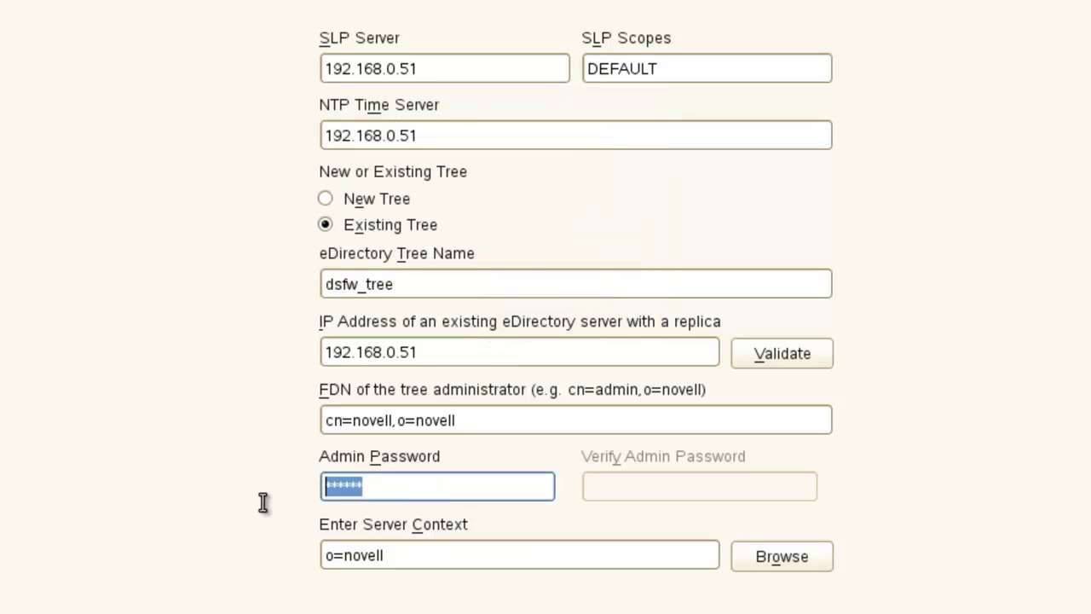
{"action": "type", "text": "novell1"}
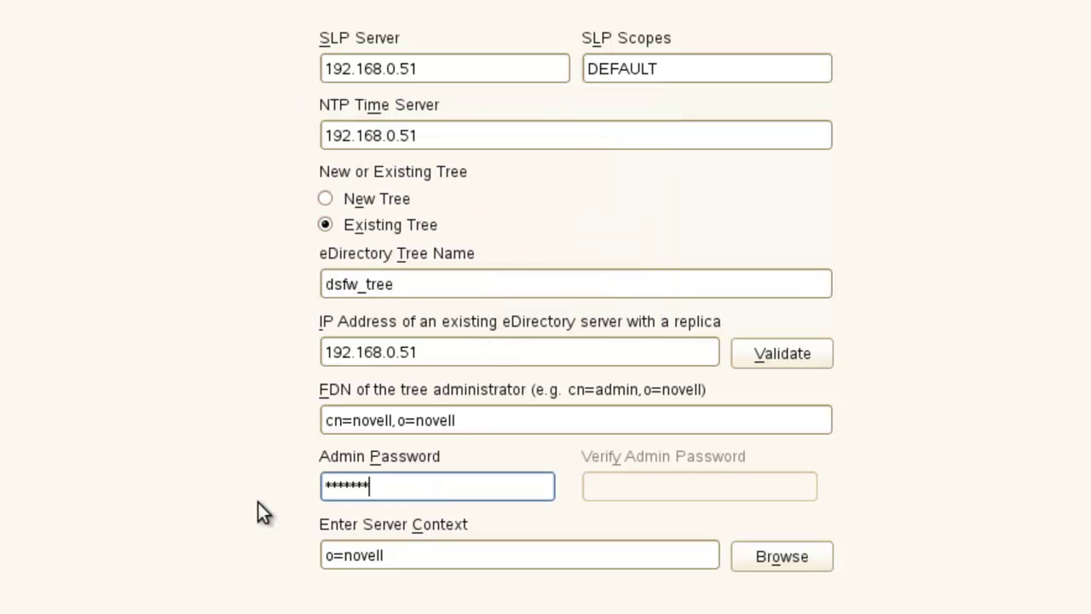
{"action": "left_click_drag", "start_coordinate": [391, 420], "coordinate": [256, 408]}
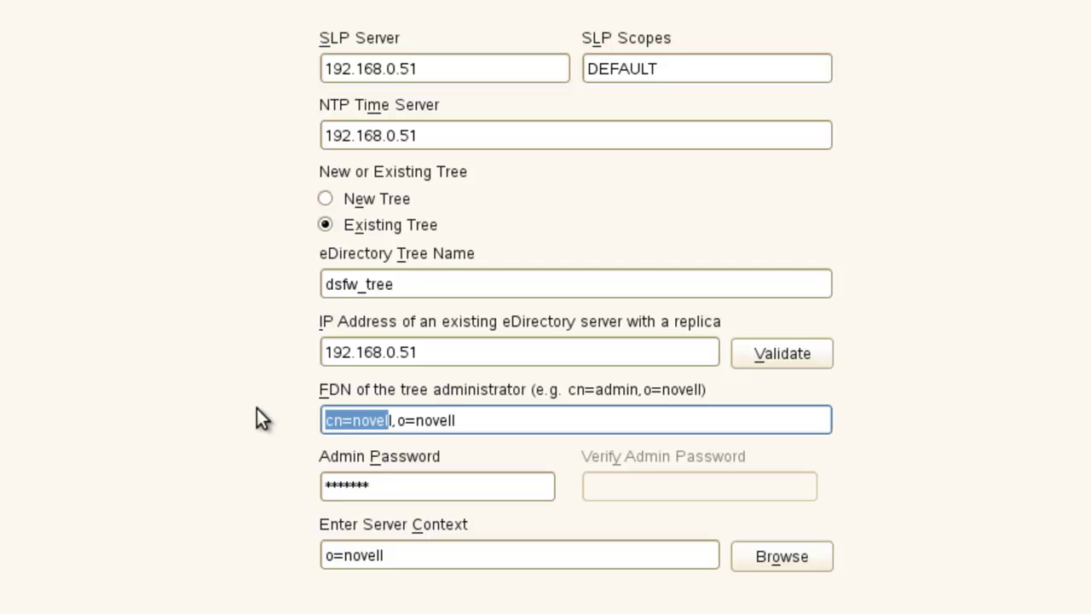
{"action": "key", "text": "BackSpace"}
{"action": "type", "text": "cn=admin"}
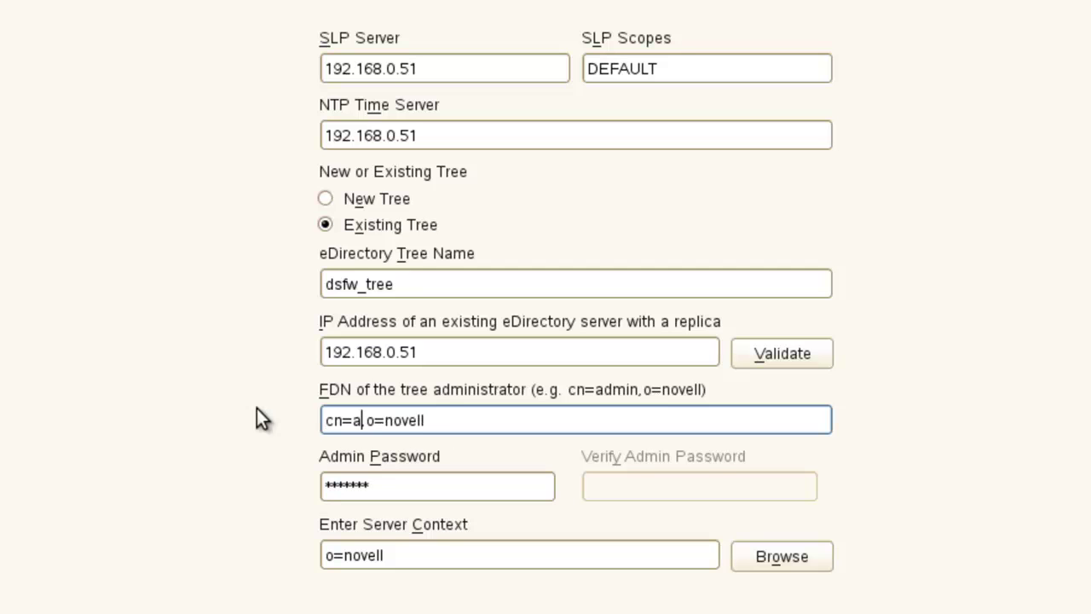
{"action": "key", "text": "alt+n"}
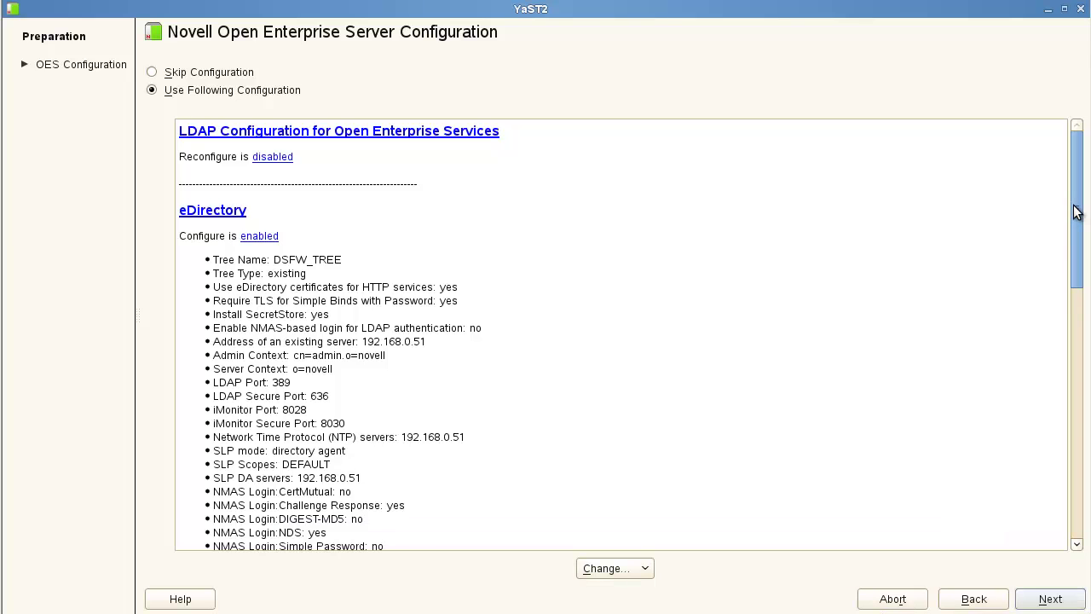
Accept the OES Configuration summary to start configuring eDirectory.
{"action": "left_click_drag", "start_coordinate": [1075, 212], "coordinate": [1074, 255]}
{"action": "left_click", "coordinate": [1050, 598]}
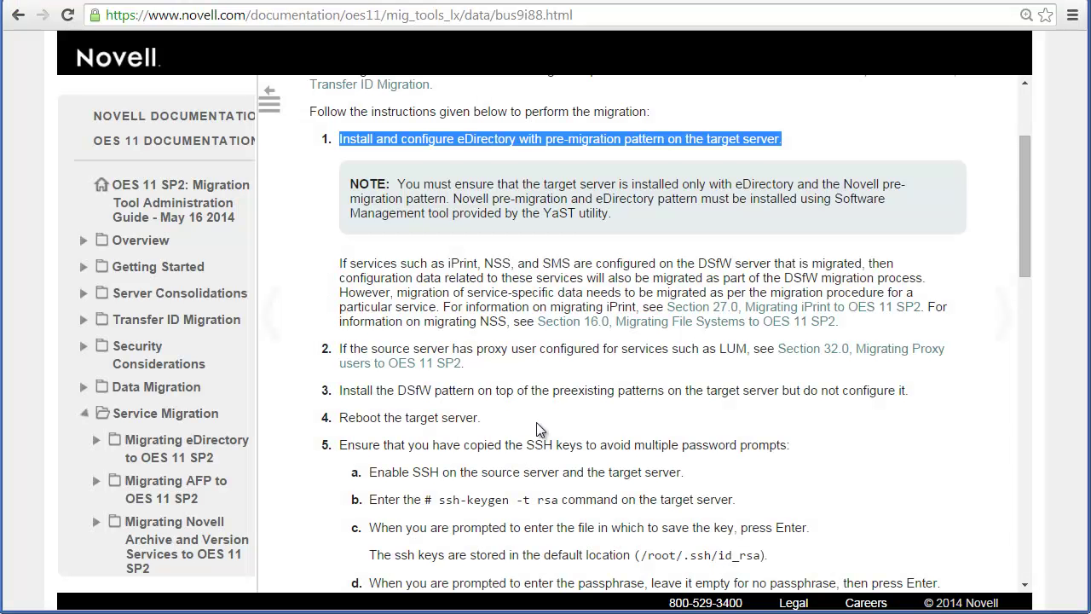
Copy the 'ssh-keygen -t' command from step 5b of the migration instructions.
{"action": "left_click", "coordinate": [484, 458]}
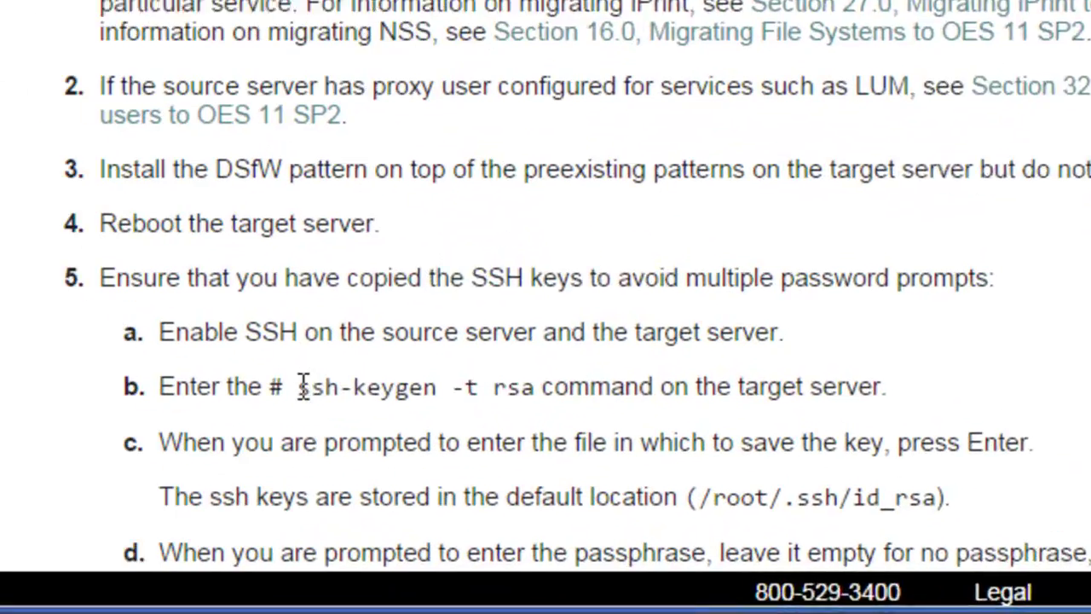
{"action": "left_click_drag", "start_coordinate": [409, 476], "coordinate": [519, 477]}
{"action": "right_click", "coordinate": [463, 379]}
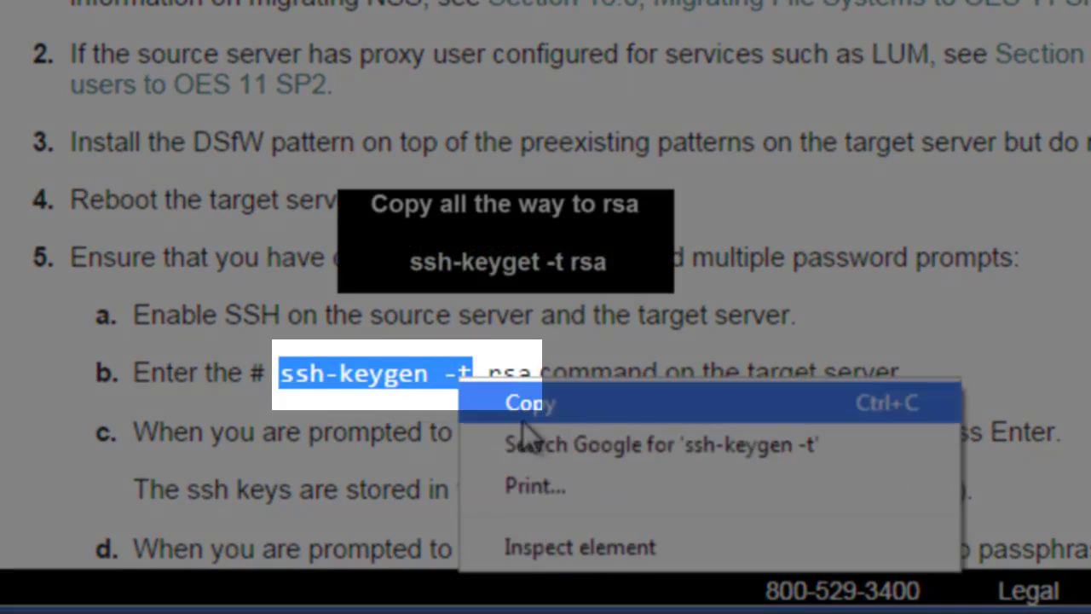
{"action": "left_click", "coordinate": [526, 414]}
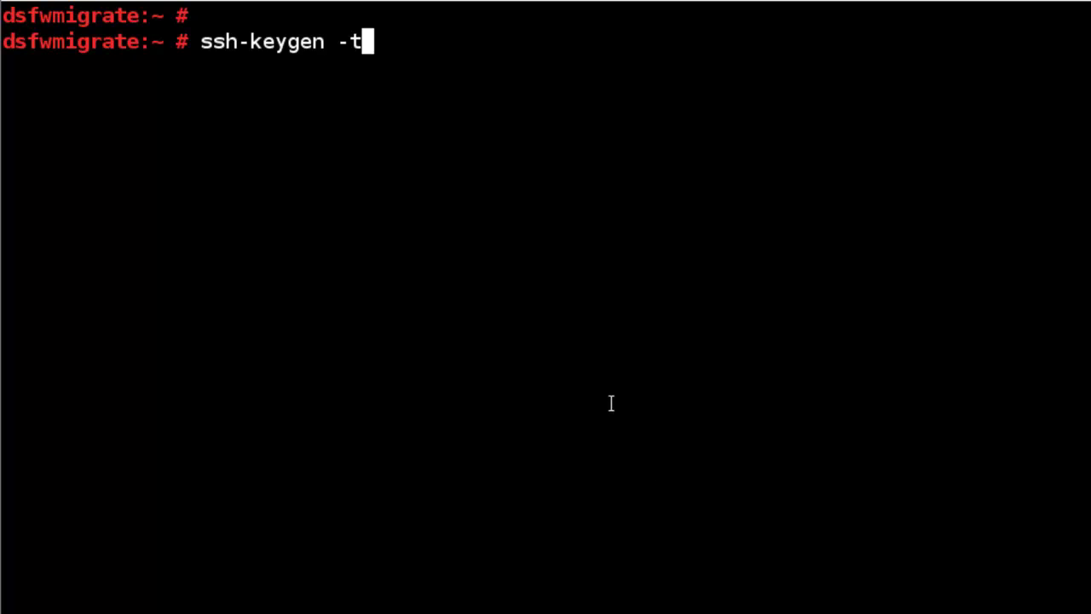
Run ssh-keygen -t rsa to create a key pair at /root/.ssh/id_rsa with an empty passphrase.
{"action": "key", "text": "Return"}
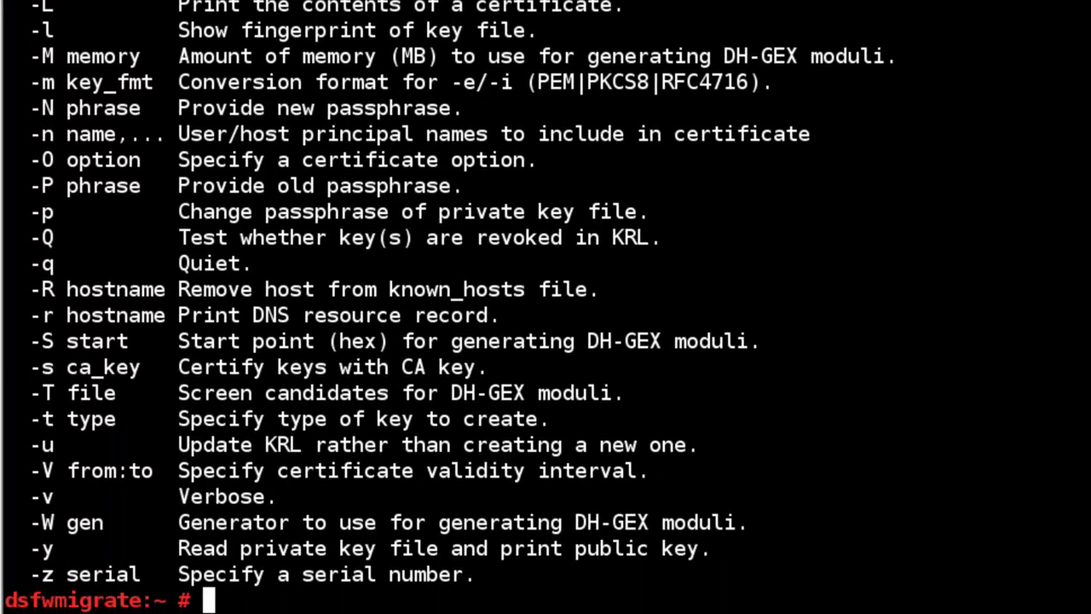
{"action": "key", "text": "Up"}
{"action": "type", "text": "rsa"}
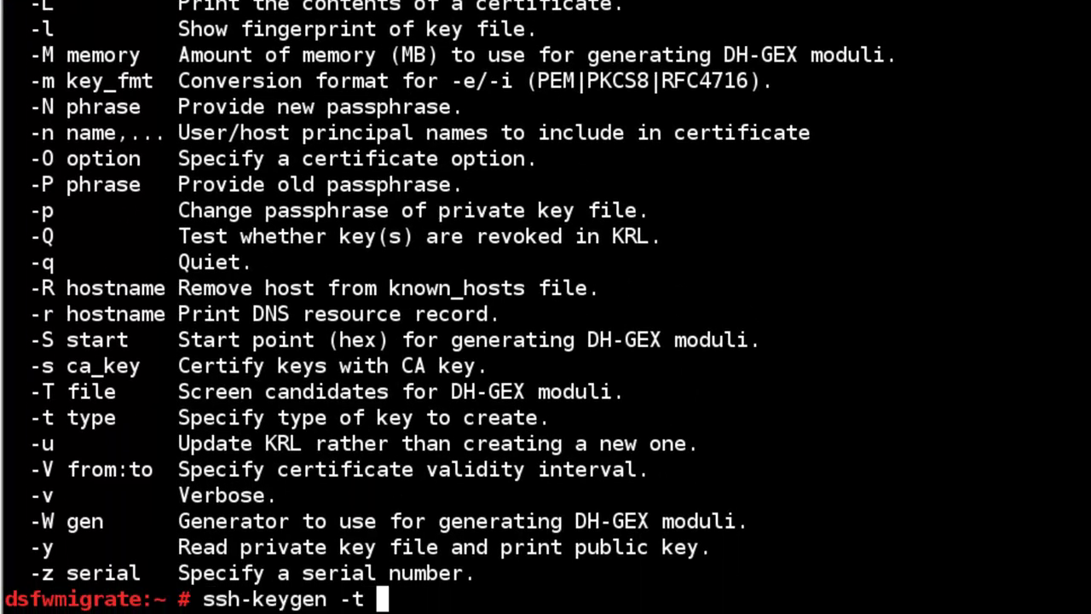
{"action": "key", "text": "Return"}
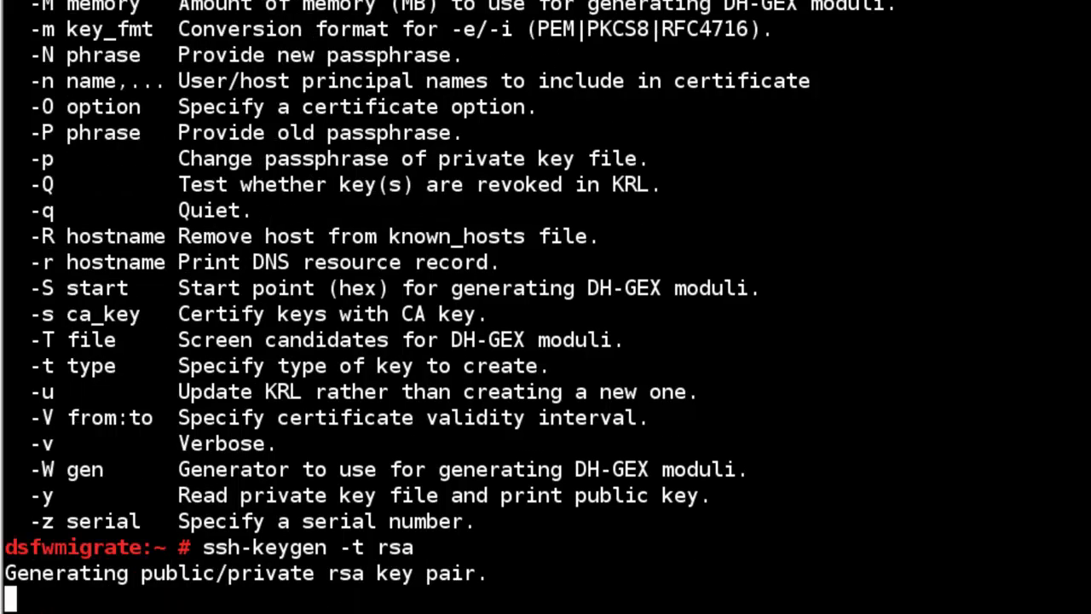
{"action": "key", "text": "Return"}
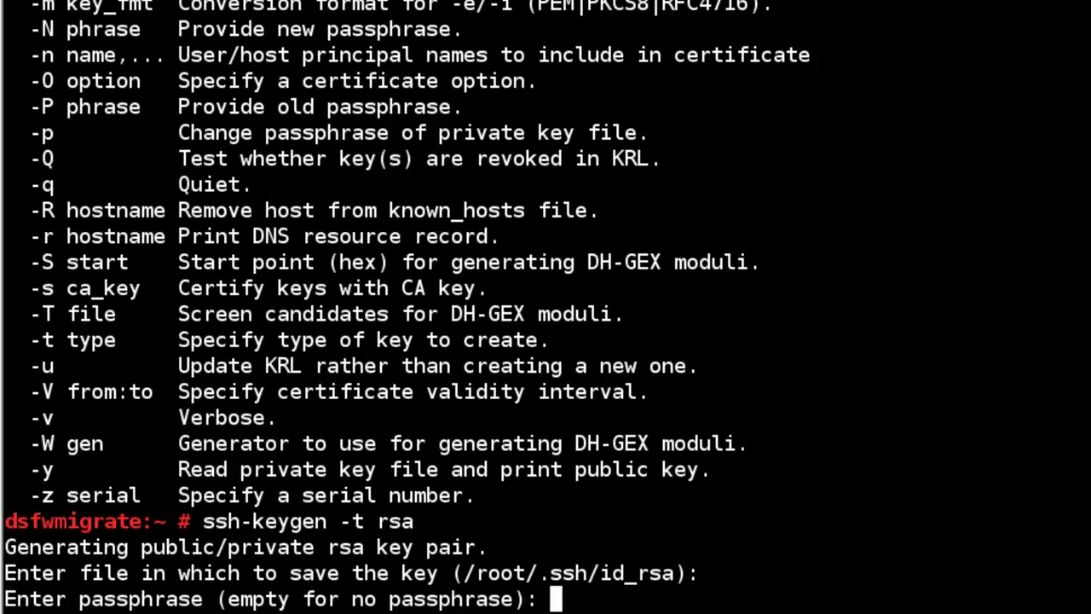
{"action": "key", "text": "Return"}
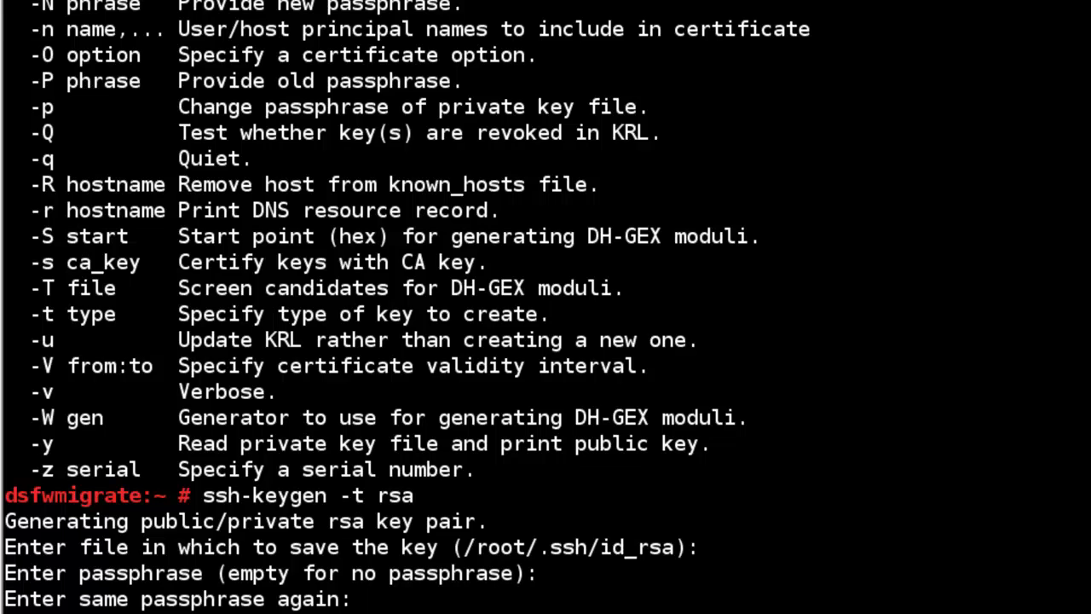
{"action": "key", "text": "Return"}
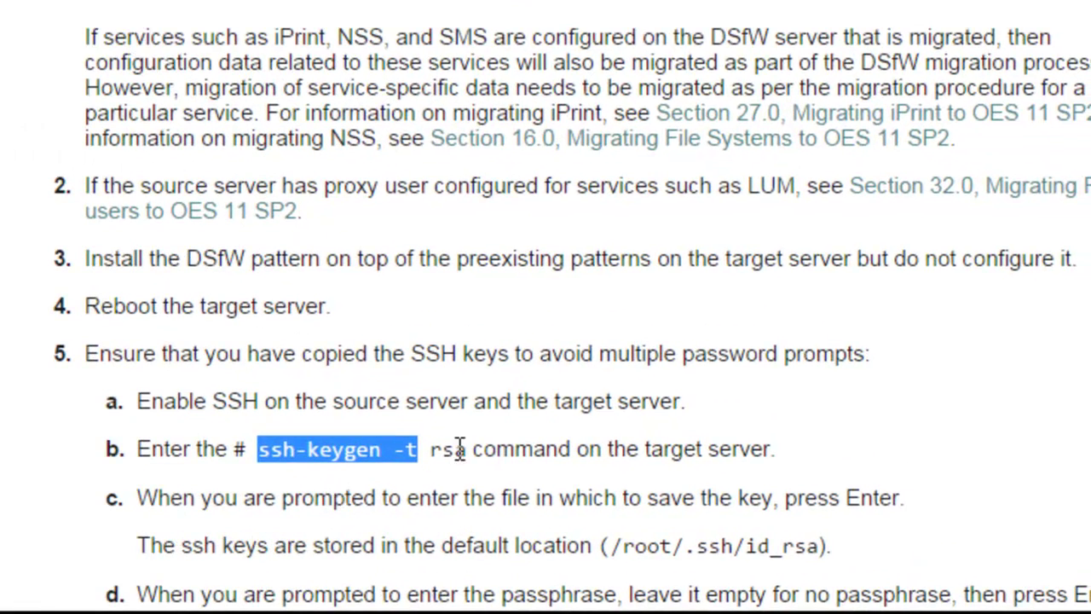
Select the ssh-copy-id -i /root/.ssh/id_rsa.pub command in step 5e of the guide.
{"action": "left_click_drag", "start_coordinate": [468, 449], "coordinate": [262, 461]}
{"action": "scroll", "coordinate": [323, 512], "scroll_direction": "down", "scroll_amount": 5}
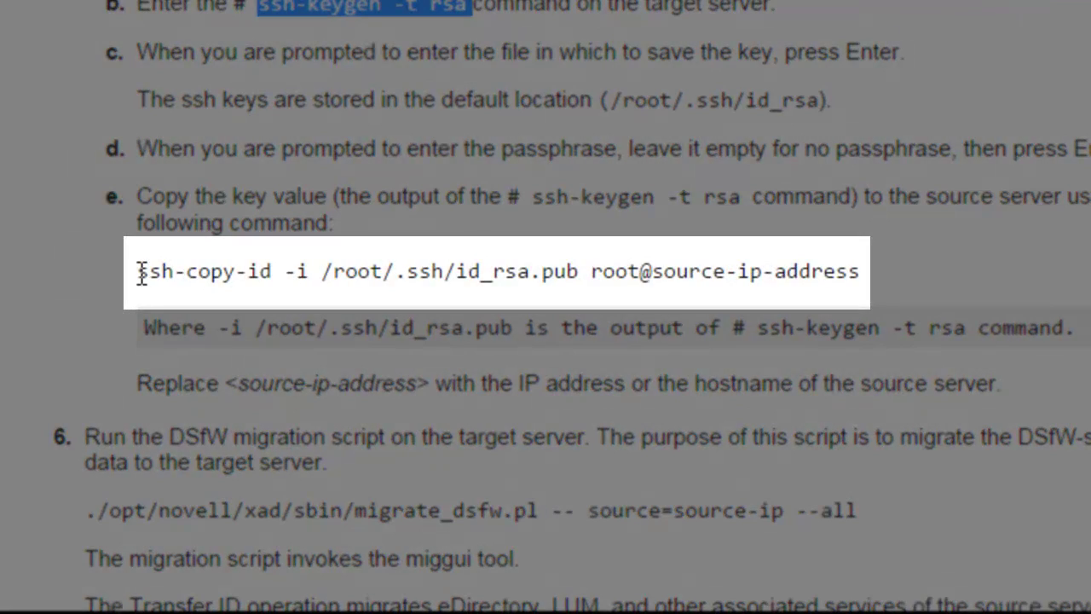
{"action": "left_click_drag", "start_coordinate": [136, 271], "coordinate": [581, 250]}
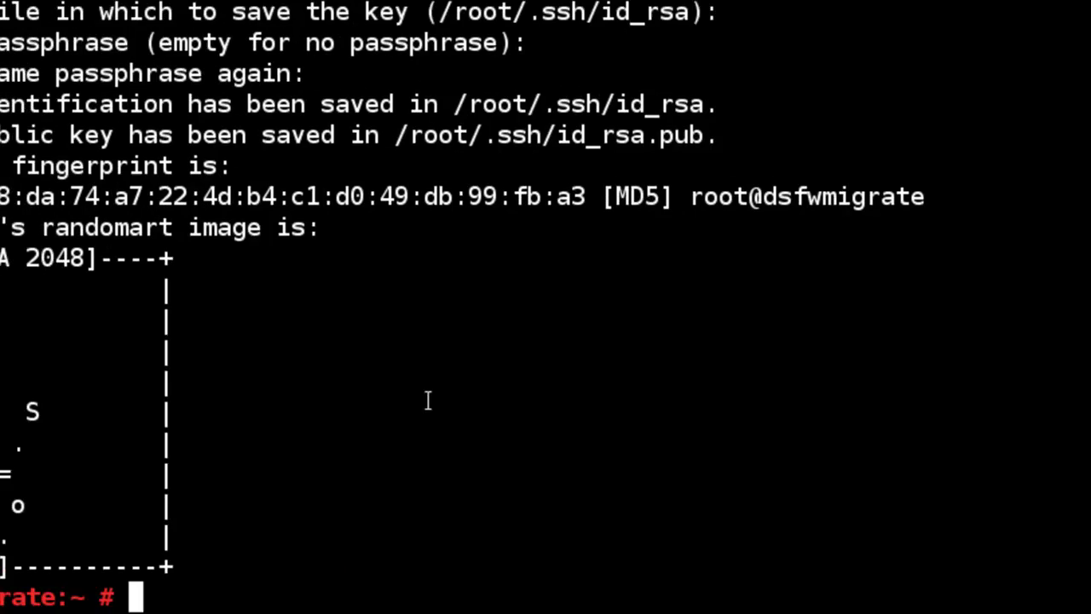
{"action": "right_click", "coordinate": [543, 403]}
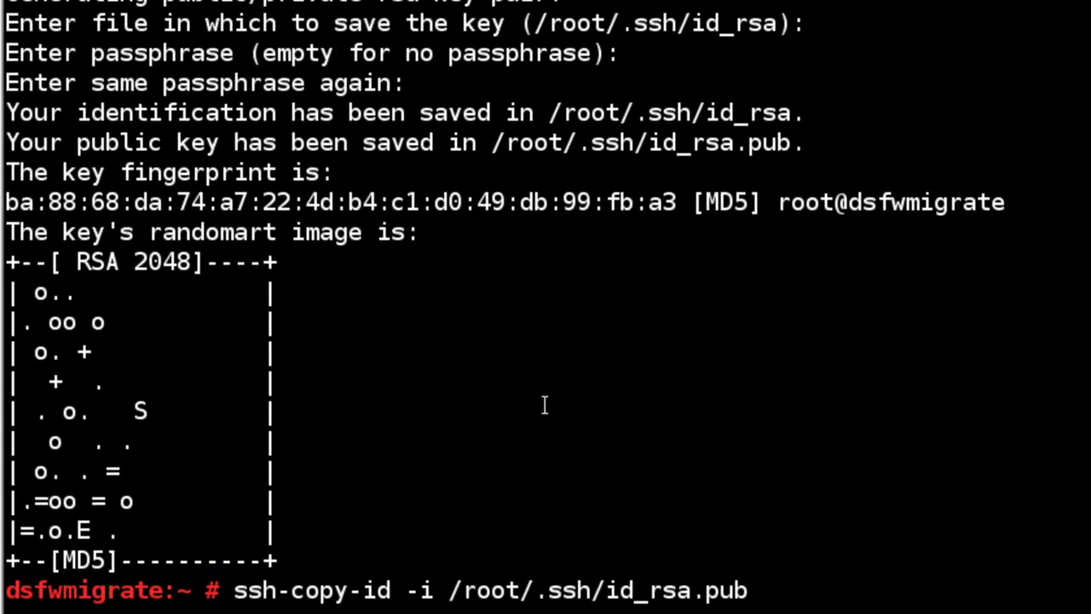
{"action": "type", "text": "root"}
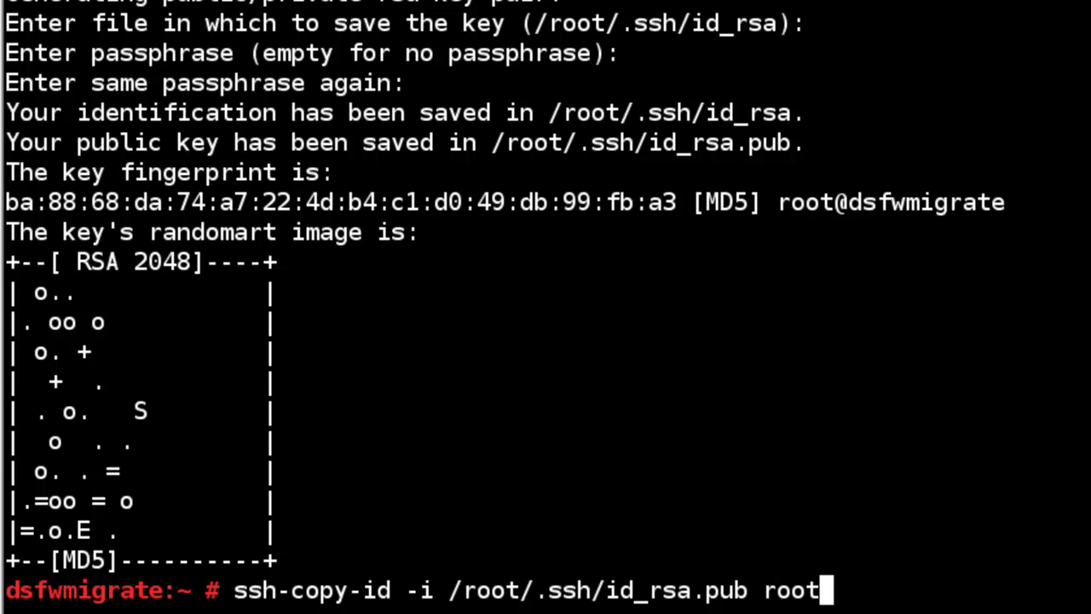
{"action": "type", "text": "@1"}
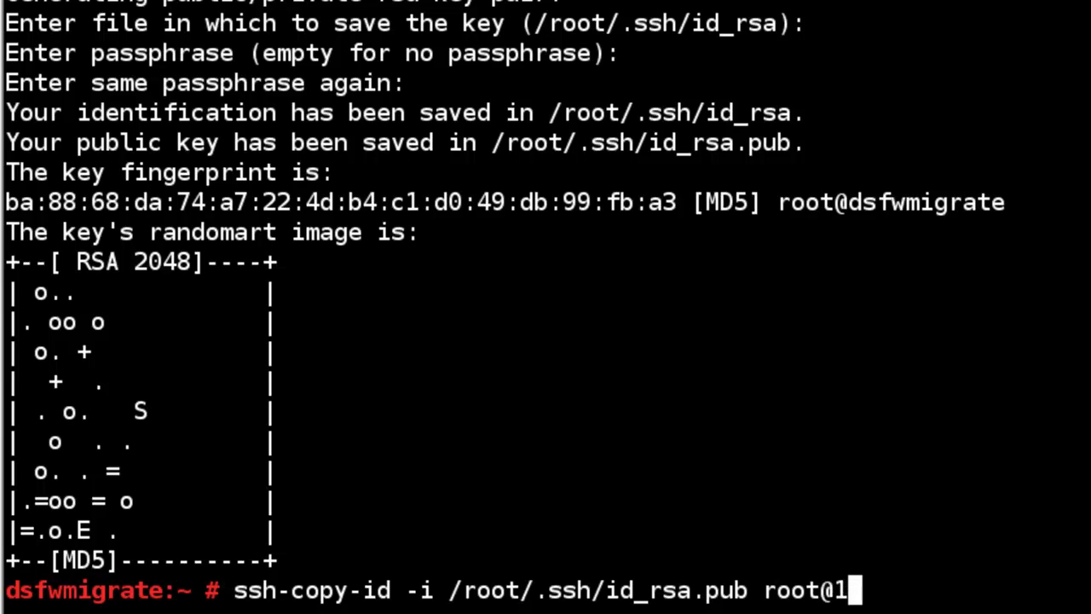
{"action": "type", "text": "92.1"}
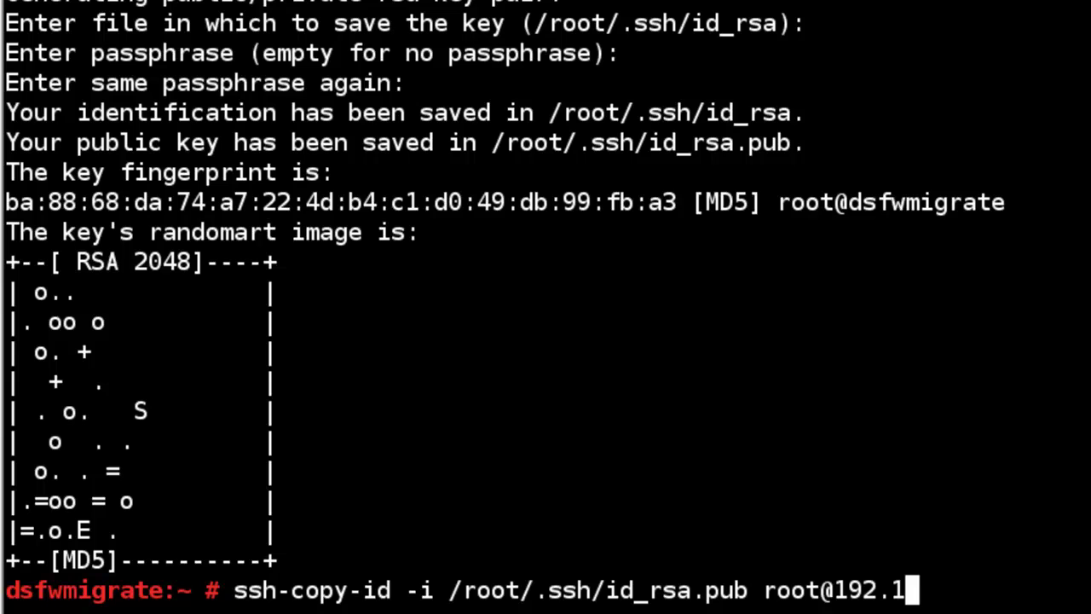
{"action": "type", "text": "68."}
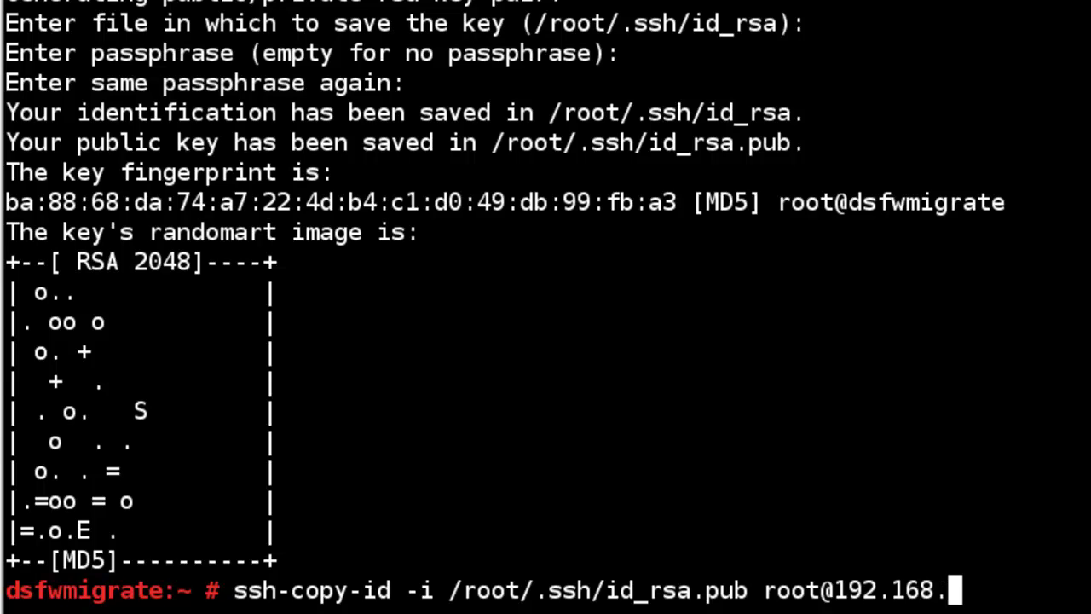
{"action": "type", "text": "0.52"}
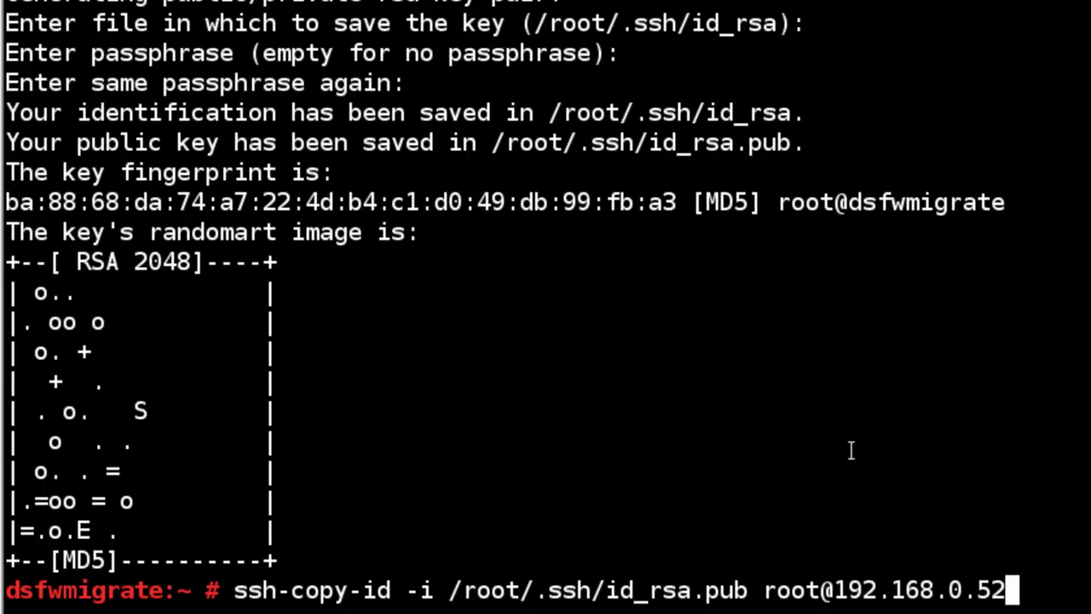
{"action": "key", "text": "Return"}
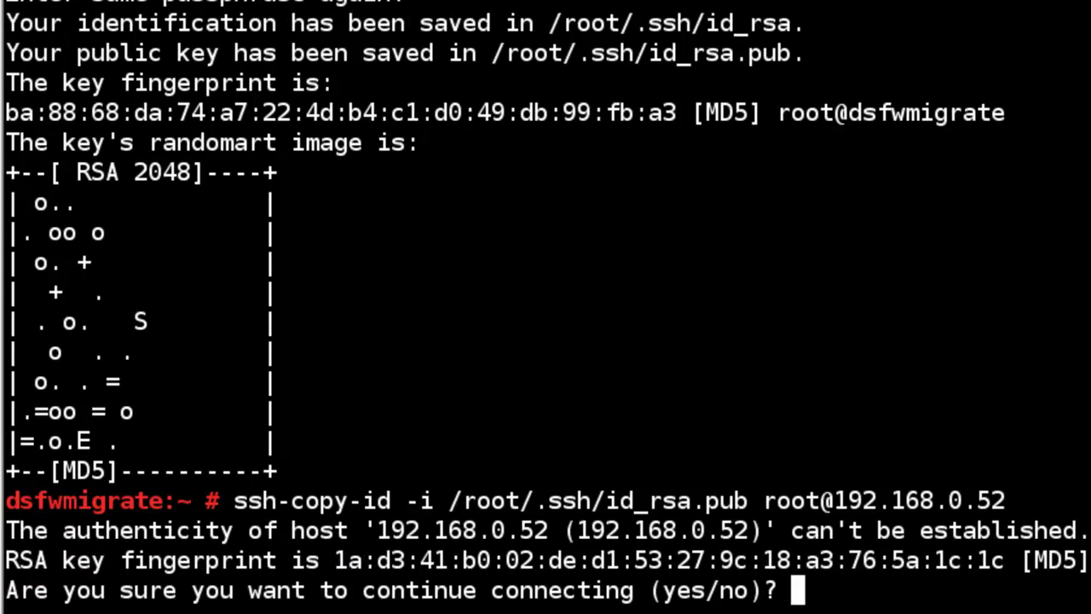
{"action": "type", "text": "y"}
{"action": "key", "text": "Return"}
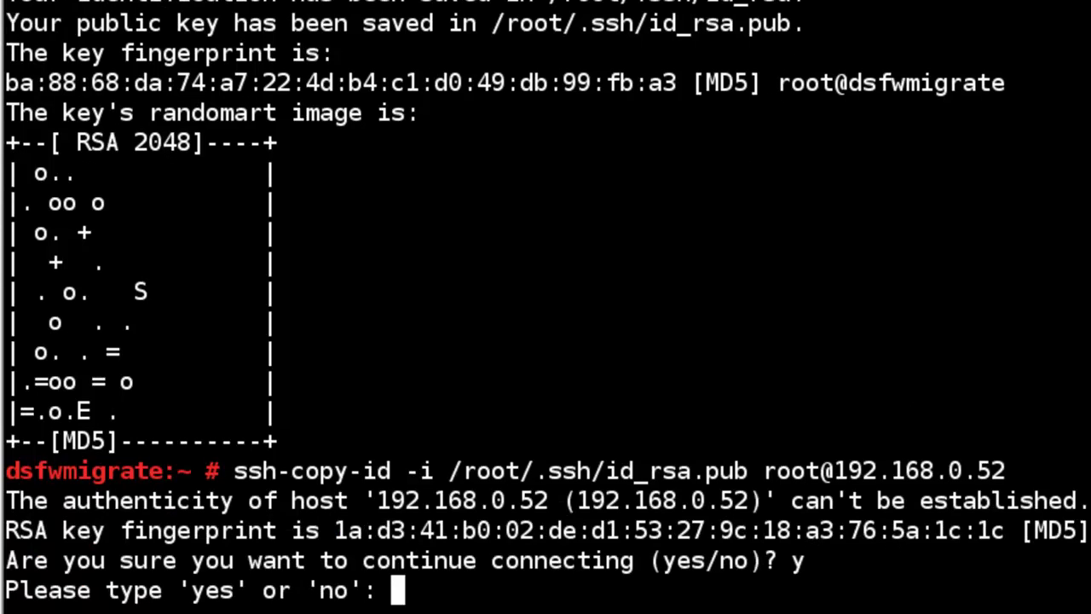
{"action": "type", "text": "yes"}
{"action": "key", "text": "Return"}
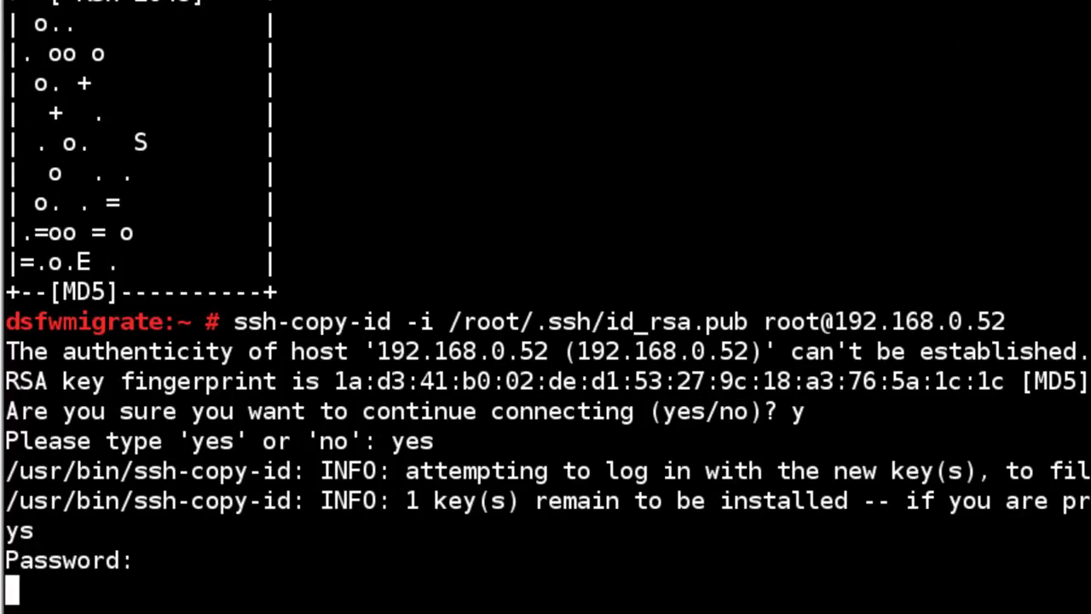
{"action": "key", "text": "Return"}
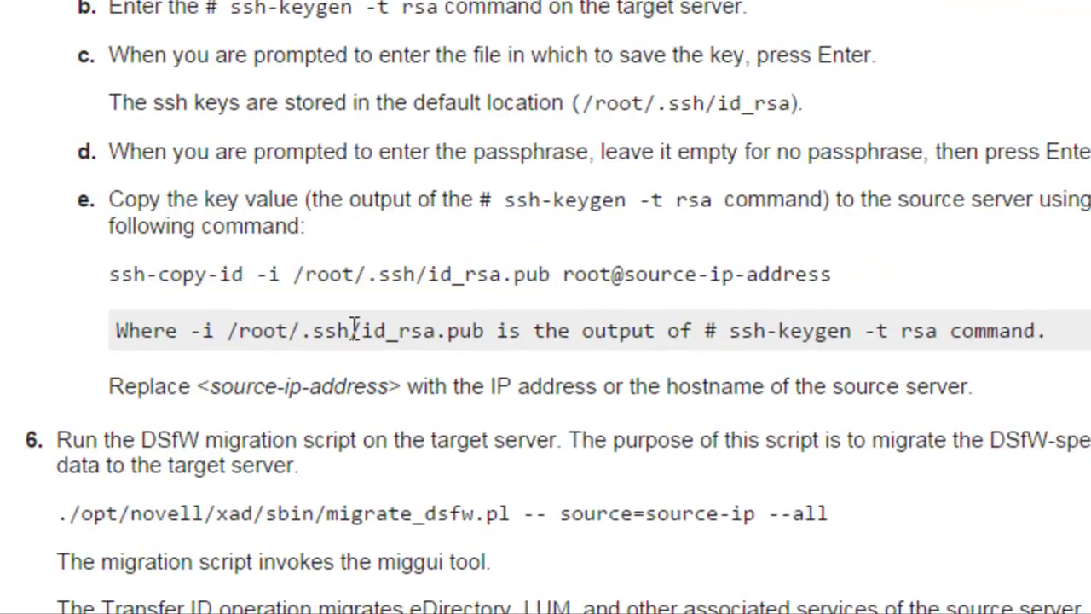
Select the full migrate_dsfw.pl command line in step 6 of the migration guide.
{"action": "scroll", "coordinate": [354, 328], "scroll_direction": "down", "scroll_amount": 3}
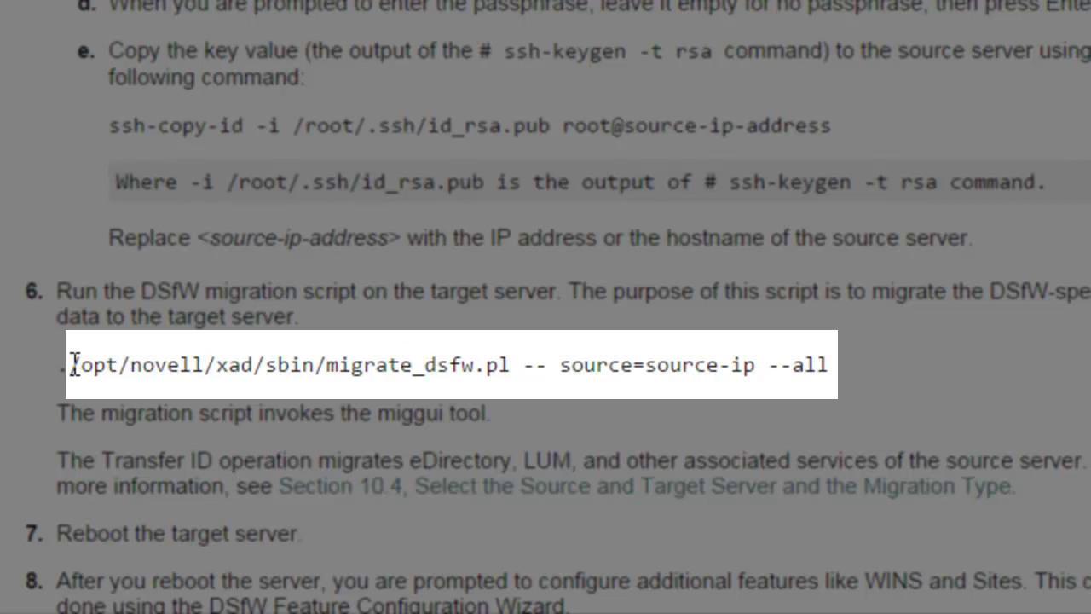
{"action": "left_click_drag", "start_coordinate": [72, 363], "coordinate": [475, 413]}
{"action": "left_click", "coordinate": [557, 364]}
{"action": "left_click_drag", "start_coordinate": [558, 363], "coordinate": [549, 358]}
{"action": "left_click", "coordinate": [550, 358]}
{"action": "left_click_drag", "start_coordinate": [85, 373], "coordinate": [827, 360]}
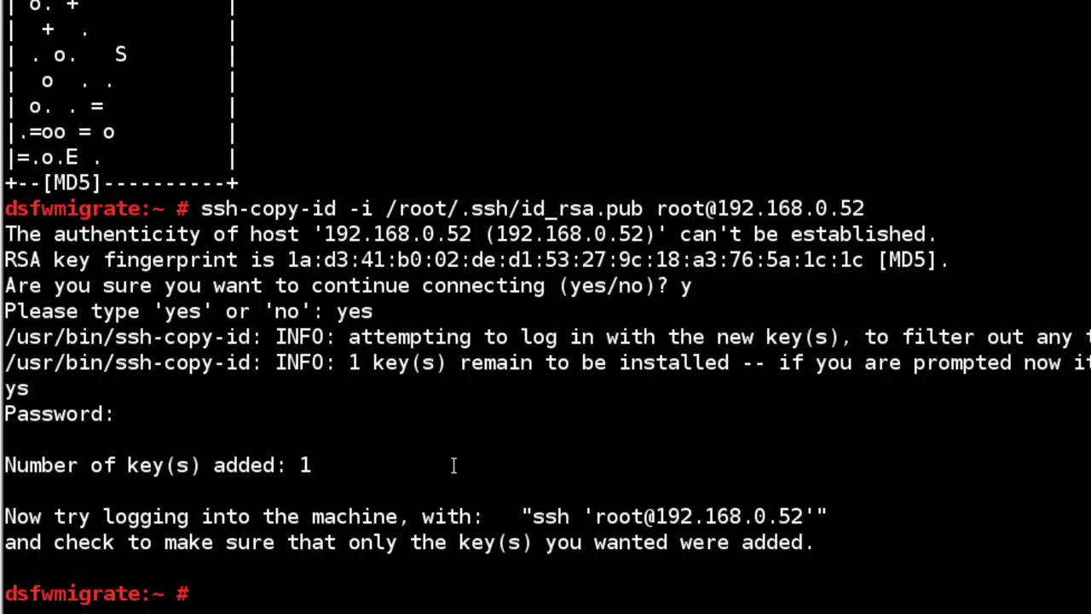
Paste the migrate_dsfw.pl command and submit a first, malformed edit of the source address.
{"action": "type", "text": "/opt/novell/xad/sbin/migrate_dsfw.pl -- source=source-ip --all"}
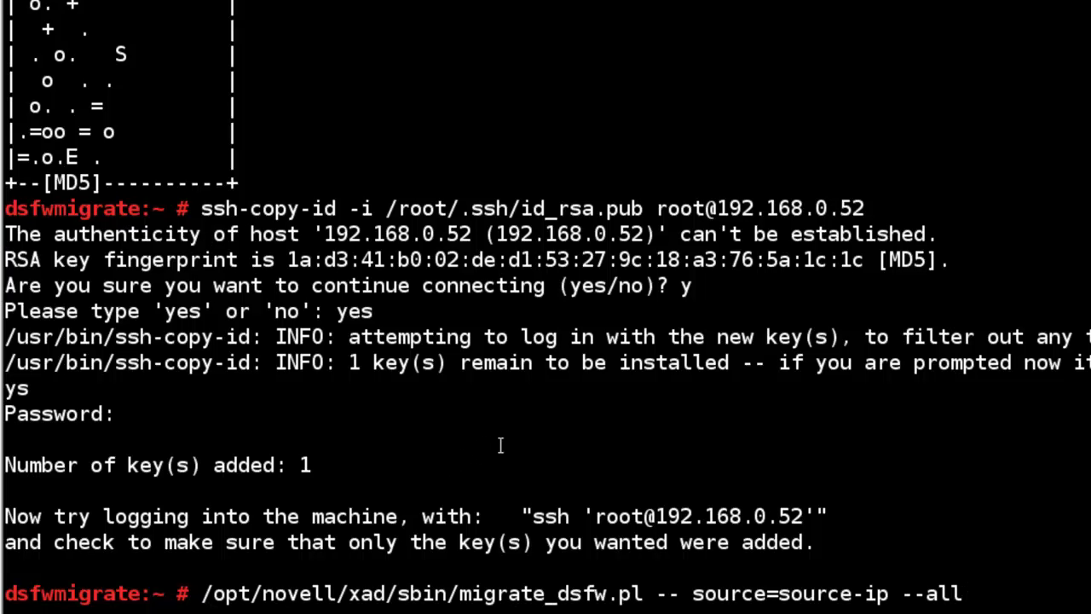
{"action": "key", "text": "Left"}
{"action": "key", "text": "Left"}
{"action": "key", "text": "Left"}
{"action": "key", "text": "Left"}
{"action": "key", "text": "Left"}
{"action": "key", "text": "Left"}
{"action": "key", "text": "BackSpace"}
{"action": "key", "text": "BackSpace"}
{"action": "key", "text": "BackSpace"}
{"action": "key", "text": "BackSpace"}
{"action": "key", "text": "BackSpace"}
{"action": "key", "text": "BackSpace"}
{"action": "key", "text": "BackSpace"}
{"action": "key", "text": "BackSpace"}
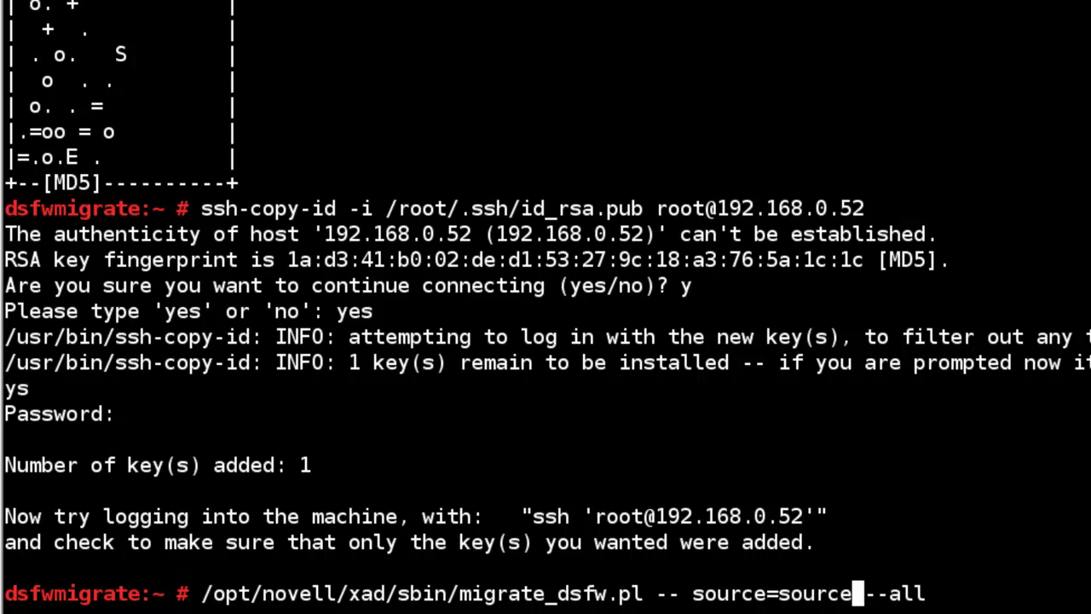
{"action": "key", "text": "BackSpace"}
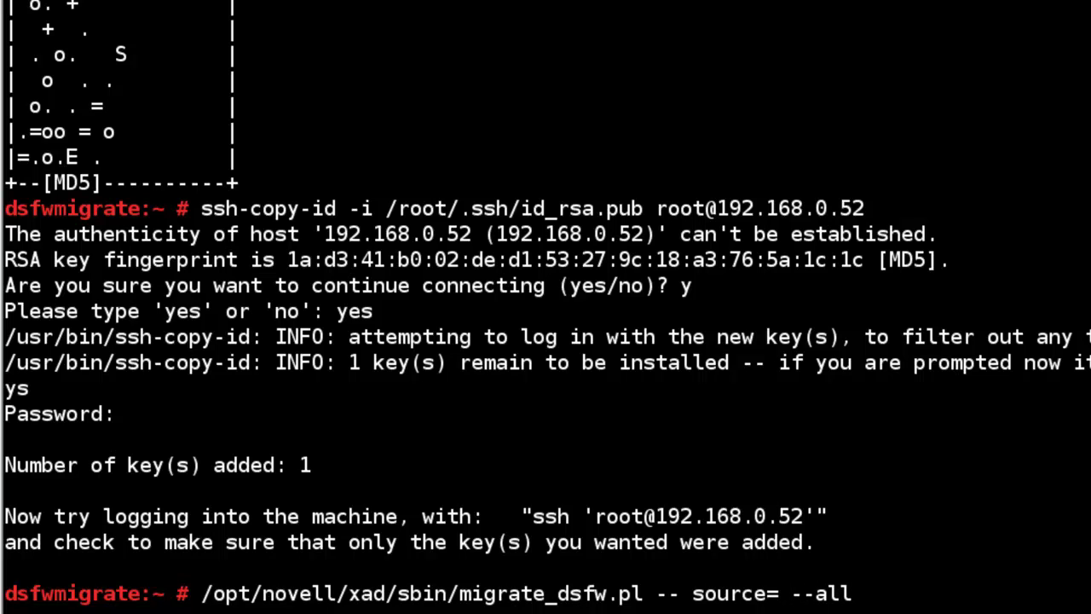
{"action": "type", "text": "/opt/novell/xad/sbin/migrate_dsfw.pl -- source=source-ip --all"}
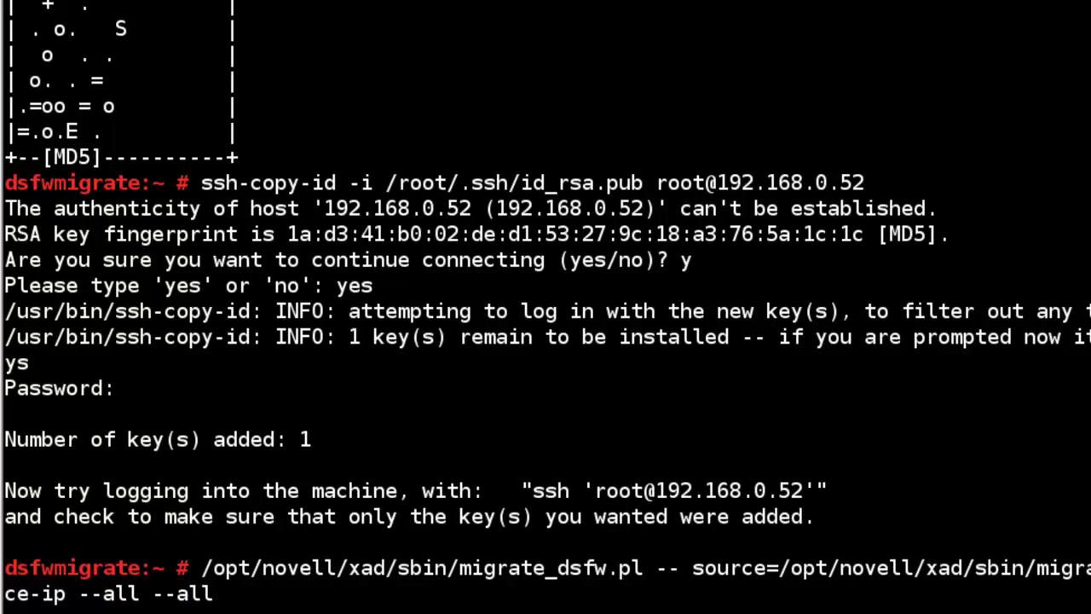
{"action": "key", "text": "Up"}
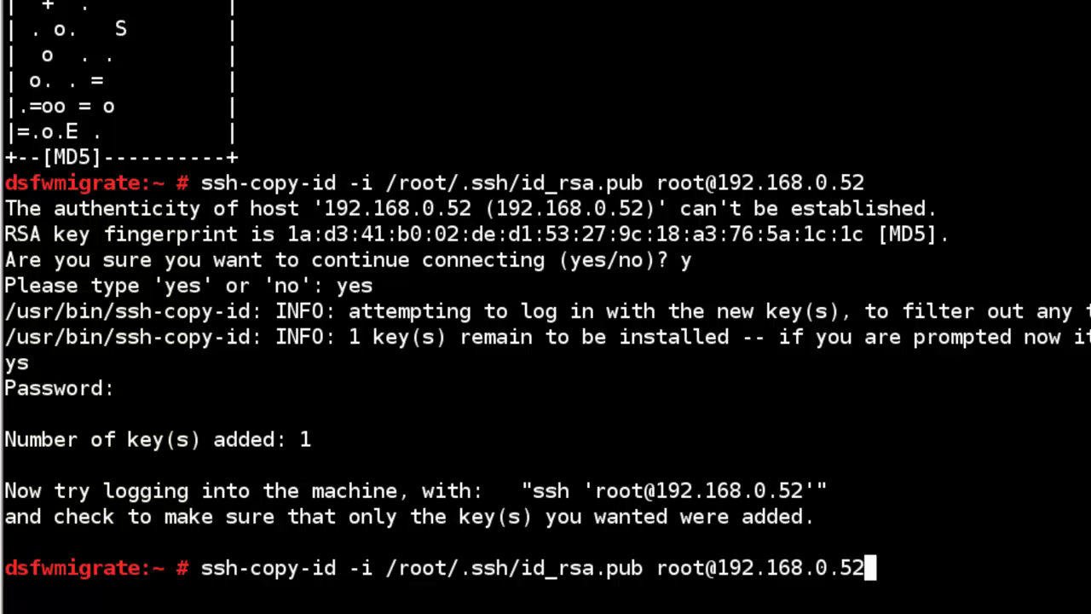
{"action": "key", "text": "Down"}
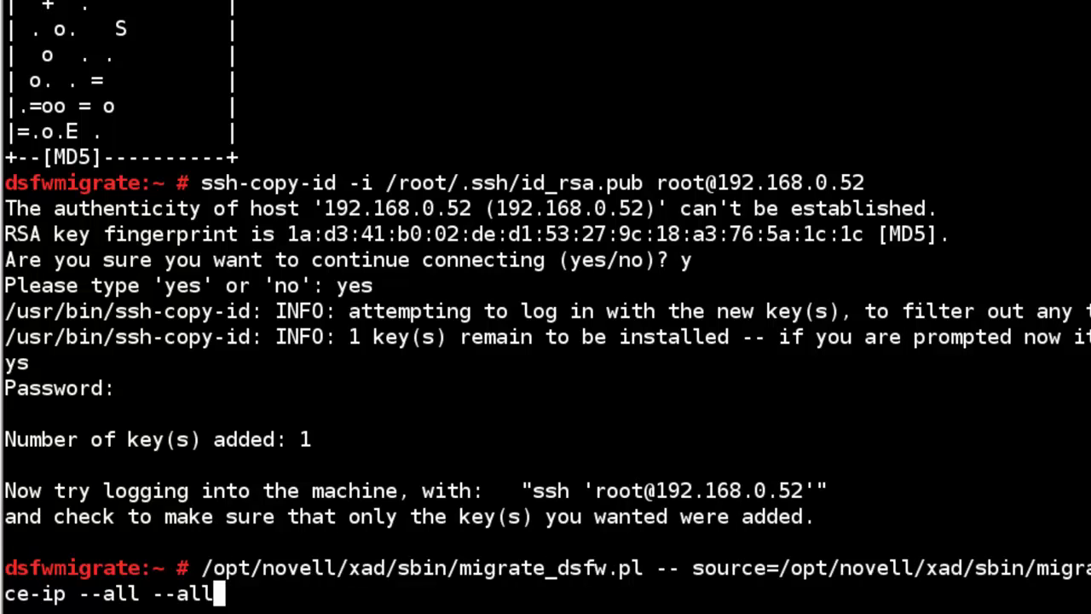
{"action": "key", "text": "Return"}
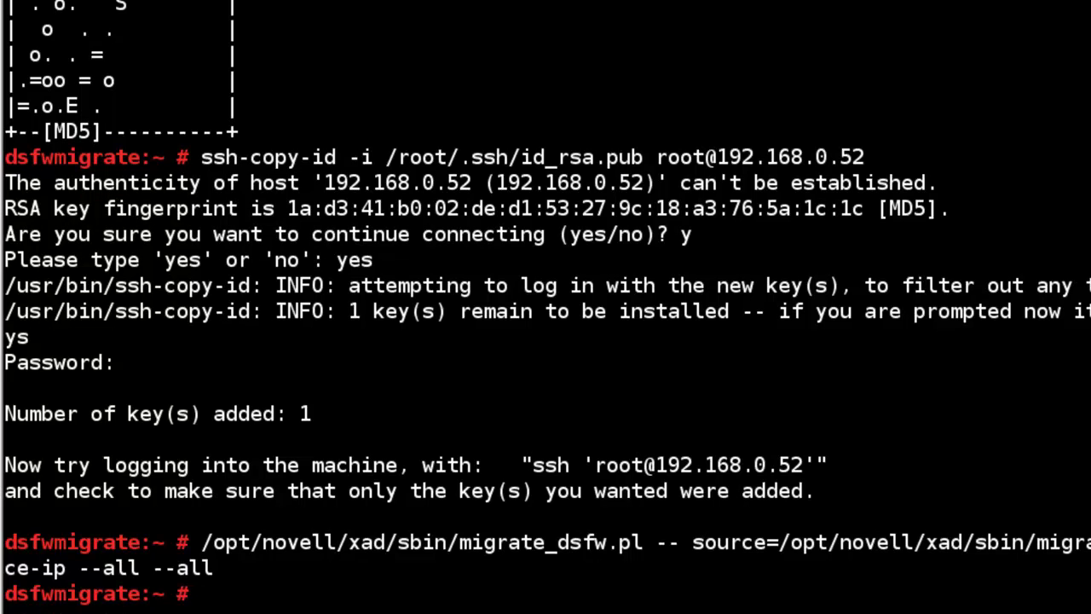
Recall the command and correct it to migrate_dsfw.pl --source=192.168.0.52 --all.
{"action": "key", "text": "Up"}
{"action": "key", "text": "Left"}
{"action": "key", "text": "Left"}
{"action": "key", "text": "Left"}
{"action": "key", "text": "Left"}
{"action": "key", "text": "Left"}
{"action": "key", "text": "Left"}
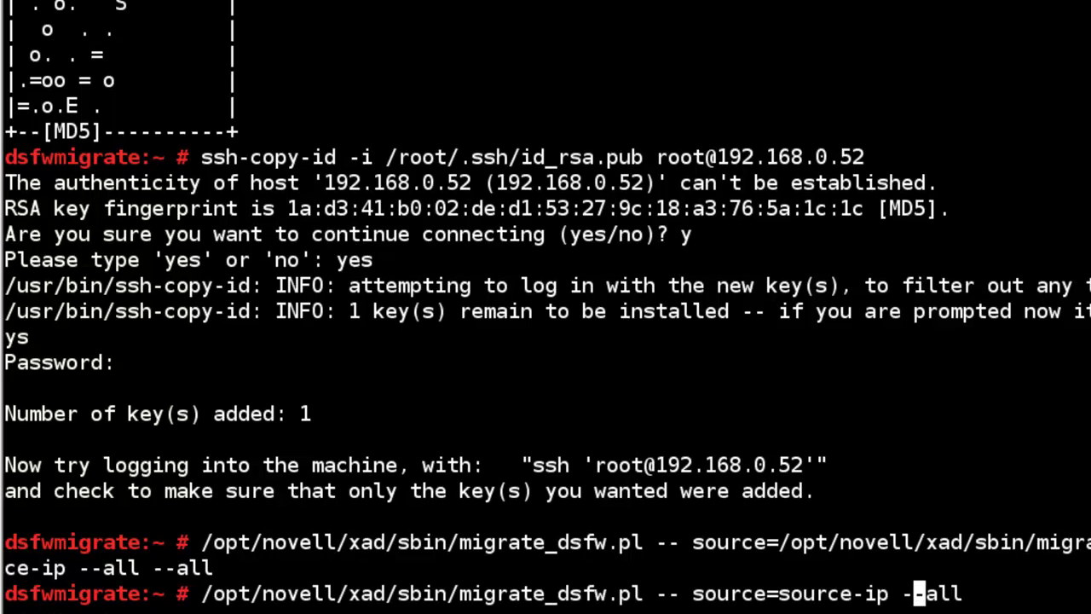
{"action": "key", "text": "BackSpace"}
{"action": "key", "text": "BackSpace"}
{"action": "key", "text": "BackSpace"}
{"action": "key", "text": "BackSpace"}
{"action": "key", "text": "BackSpace"}
{"action": "key", "text": "BackSpace"}
{"action": "key", "text": "BackSpace"}
{"action": "key", "text": "BackSpace"}
{"action": "key", "text": "BackSpace"}
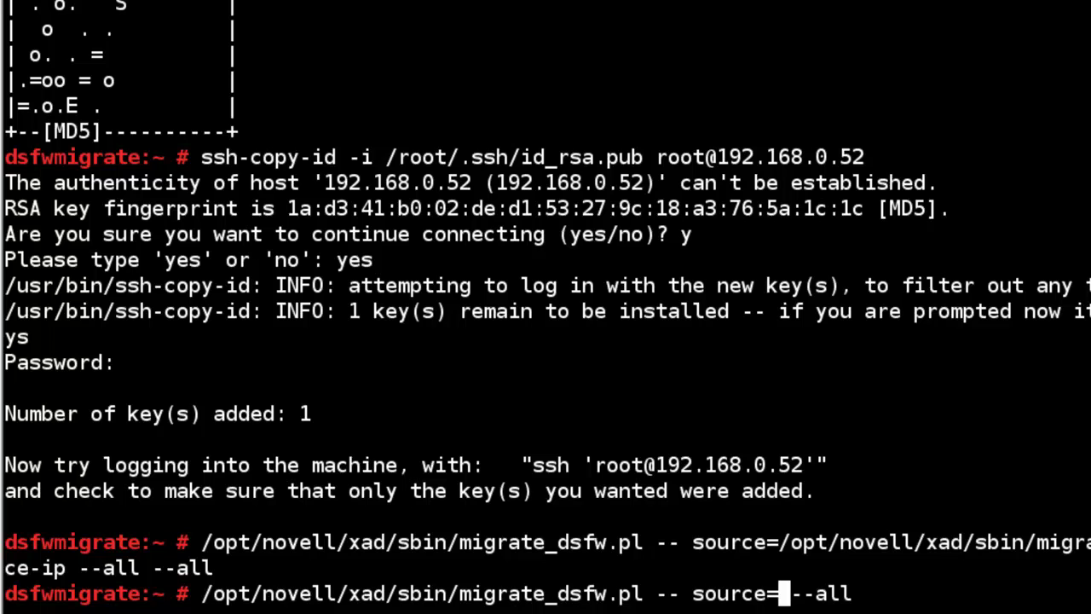
{"action": "type", "text": "192.168.0."}
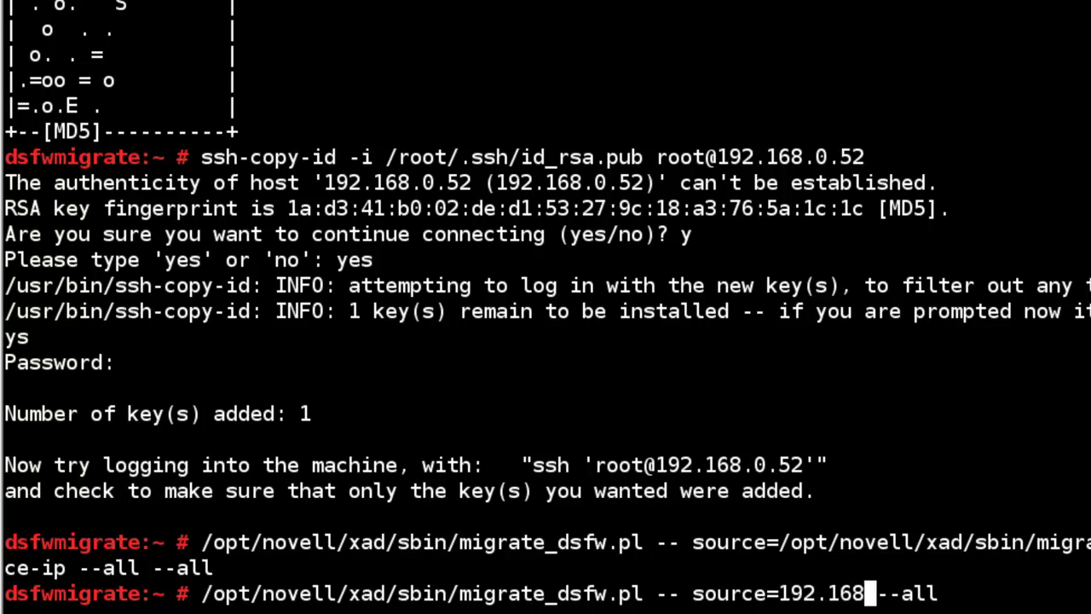
{"action": "type", "text": "52"}
{"action": "key", "text": "Left"}
{"action": "key", "text": "Left"}
{"action": "key", "text": "Left"}
{"action": "key", "text": "Left"}
{"action": "key", "text": "Left"}
{"action": "key", "text": "Left"}
{"action": "key", "text": "Left"}
{"action": "key", "text": "Left"}
{"action": "key", "text": "Left"}
{"action": "key", "text": "Left"}
{"action": "key", "text": "Left"}
{"action": "key", "text": "Left"}
{"action": "key", "text": "Left"}
{"action": "key", "text": "Left"}
{"action": "key", "text": "Left"}
{"action": "key", "text": "Left"}
{"action": "key", "text": "Left"}
{"action": "key", "text": "Left"}
{"action": "key", "text": "Left"}
{"action": "key", "text": "BackSpace"}
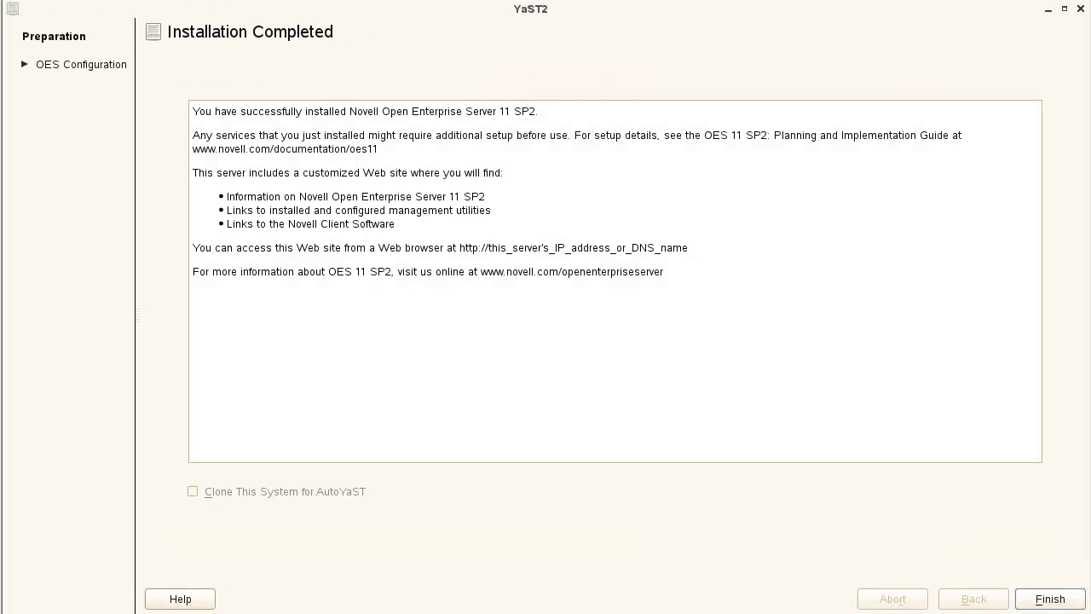
Finish the OES 11 SP2 installation and run migrate_dsfw.pl --source=192.168.0.52 --all.
{"action": "left_click", "coordinate": [1049, 599]}
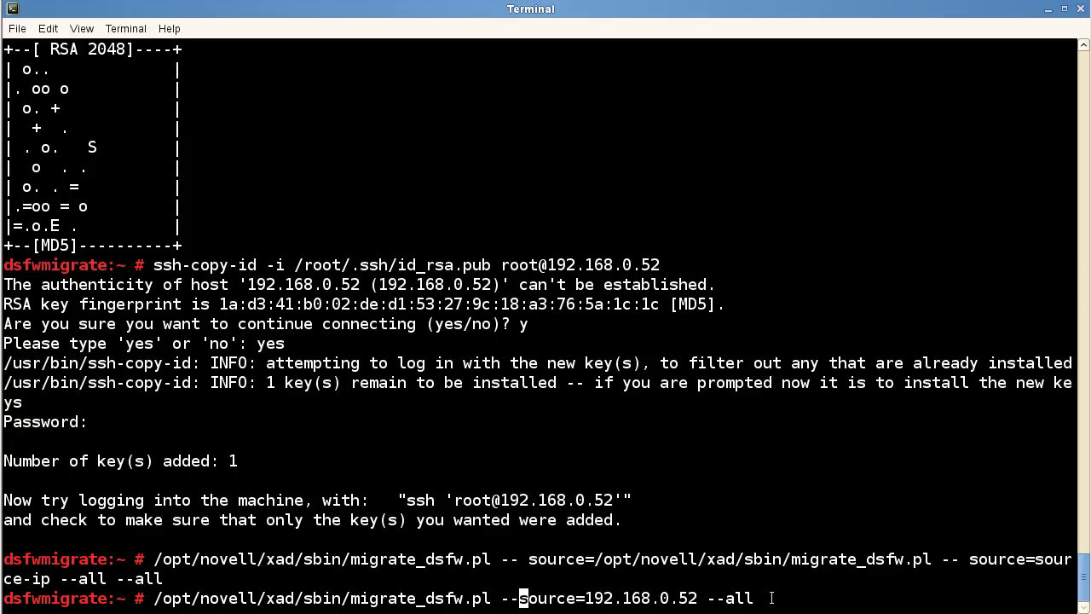
{"action": "key", "text": "Return"}
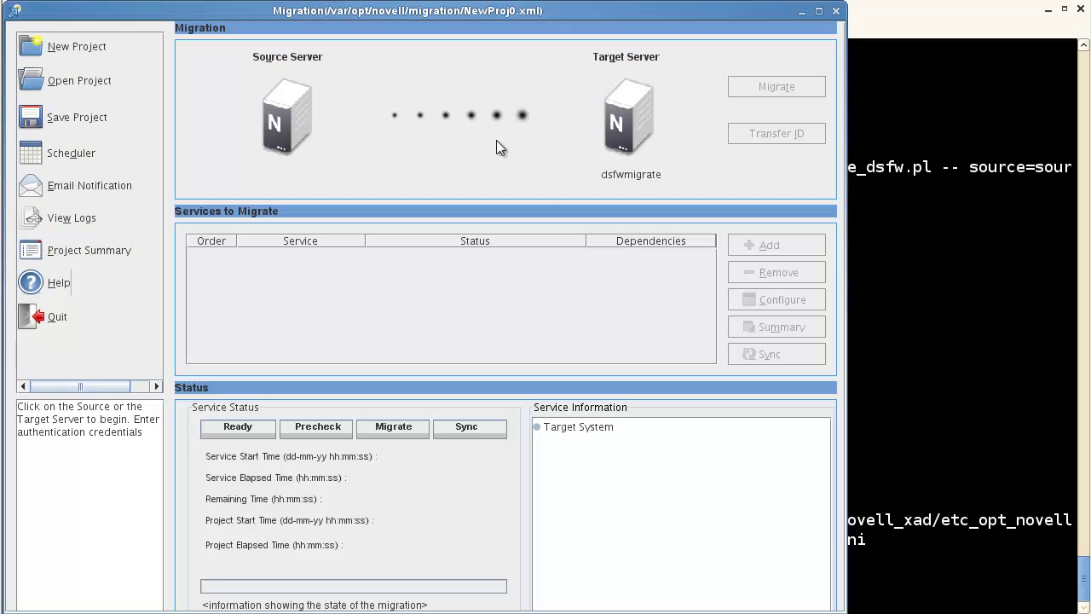
Log in to source server 192.168.0.52 with the admin and root passwords and accept its DSFW_TREE CA certificate.
{"action": "left_click", "coordinate": [278, 107]}
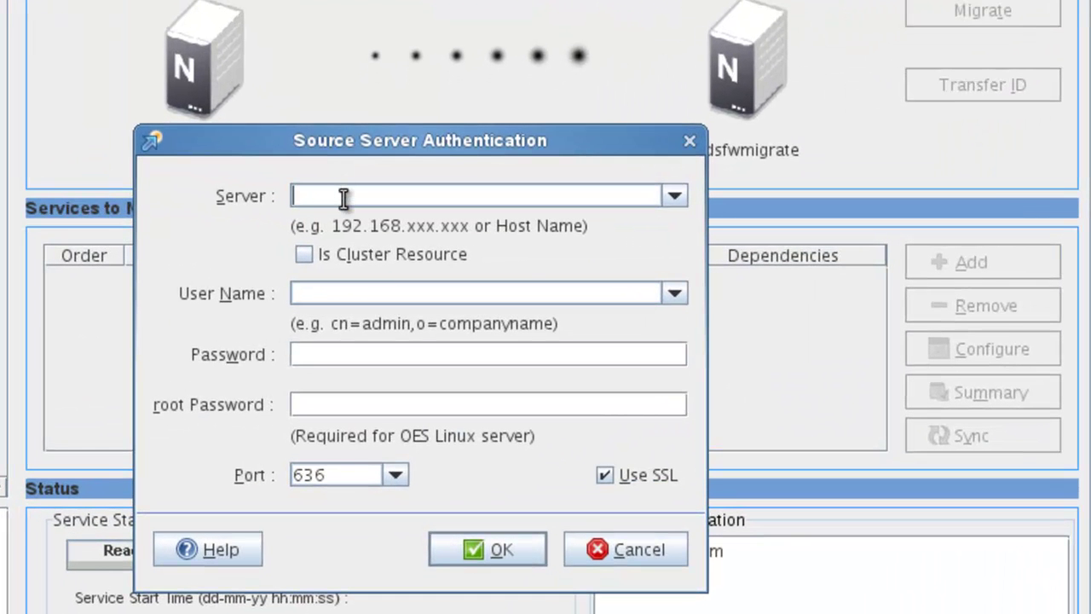
{"action": "type", "text": "192.168.0.52"}
{"action": "left_click_drag", "start_coordinate": [434, 196], "coordinate": [251, 178]}
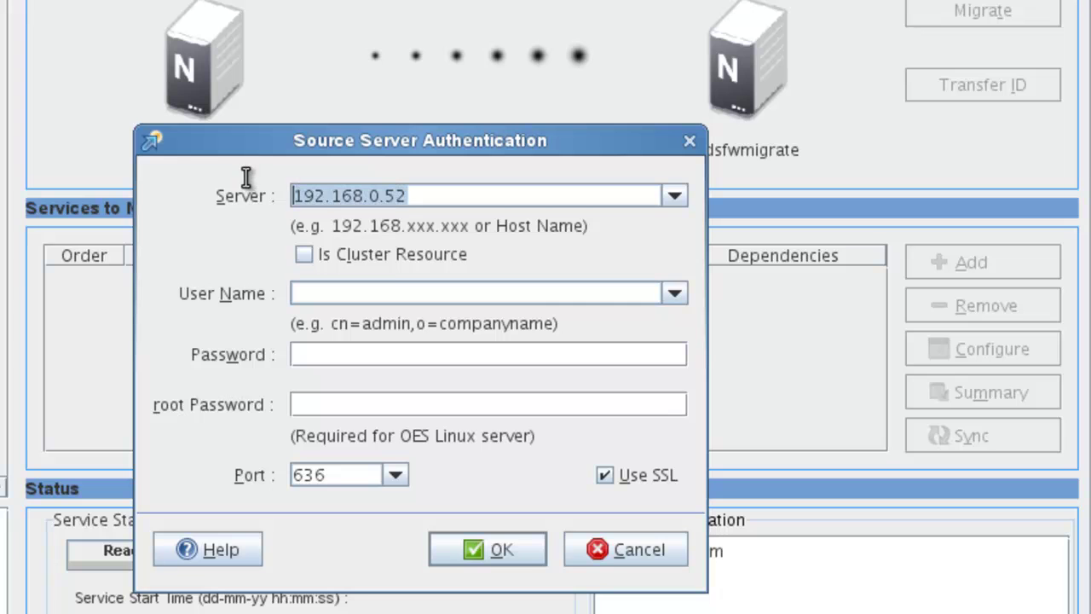
{"action": "left_click", "coordinate": [378, 294]}
{"action": "type", "text": "cn=admin"}
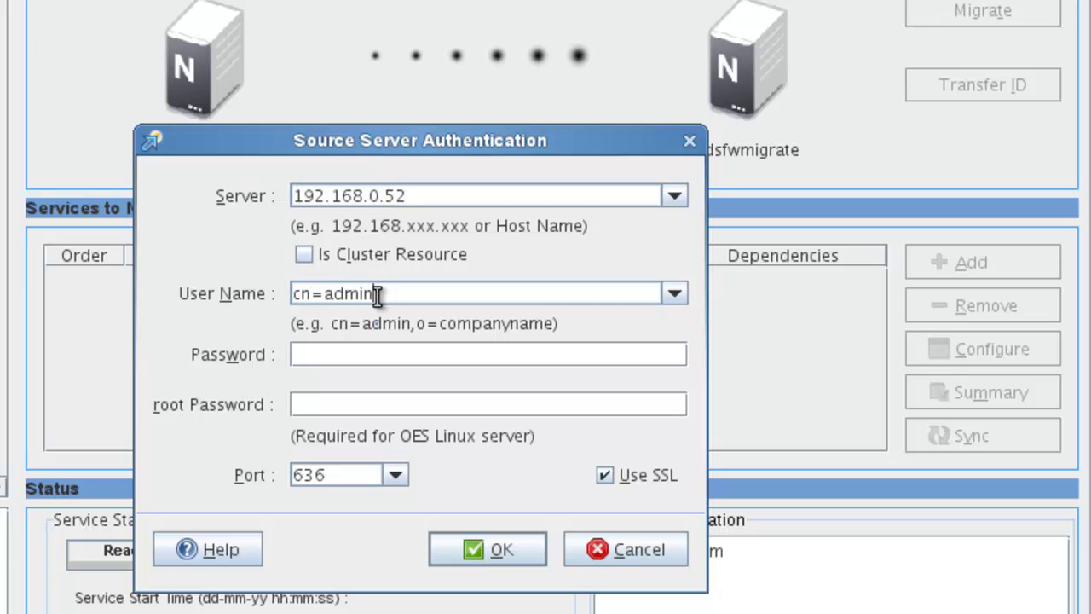
{"action": "type", "text": ",o=novell"}
{"action": "key", "text": "Tab"}
{"action": "type", "text": "novell"}
{"action": "key", "text": "Tab"}
{"action": "type", "text": "novell"}
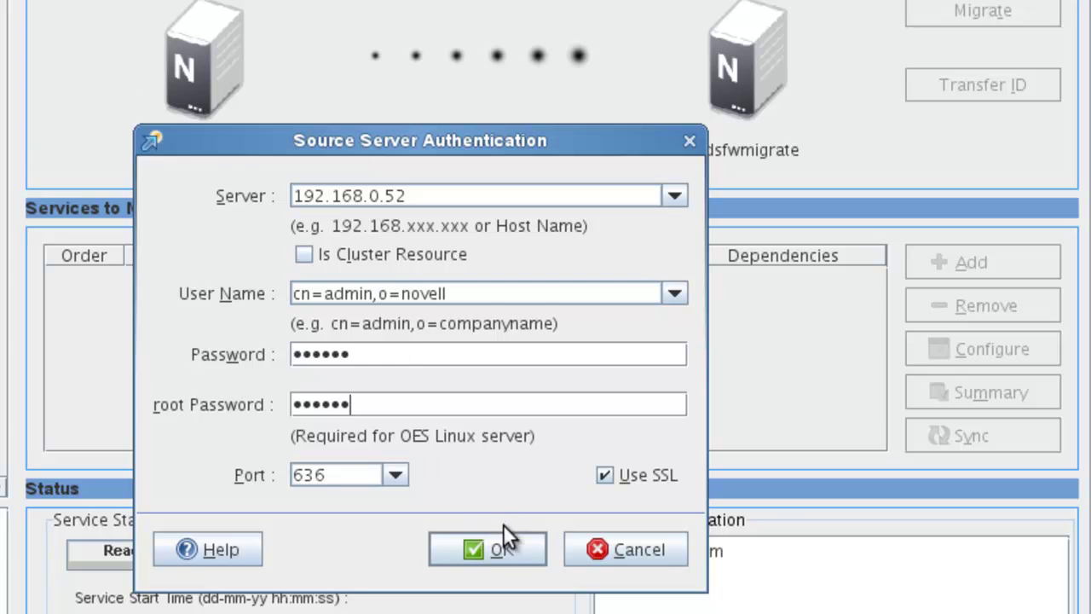
{"action": "left_click", "coordinate": [520, 550]}
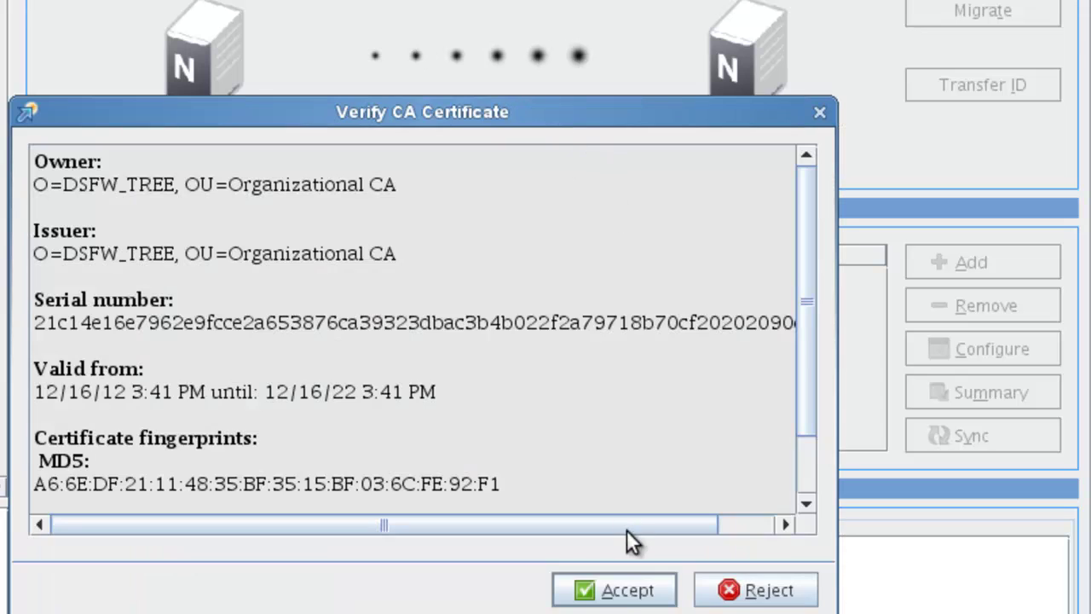
{"action": "left_click", "coordinate": [619, 596]}
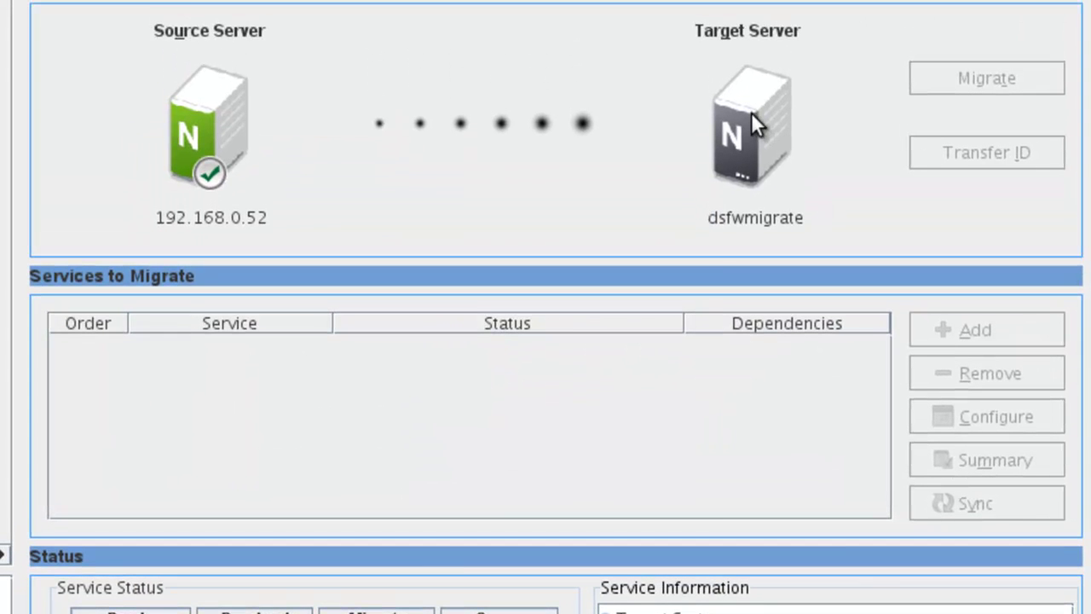
Enter the root password for target dsfwmigrate, accept its CA certificate, and close the dialog.
{"action": "left_click", "coordinate": [751, 112]}
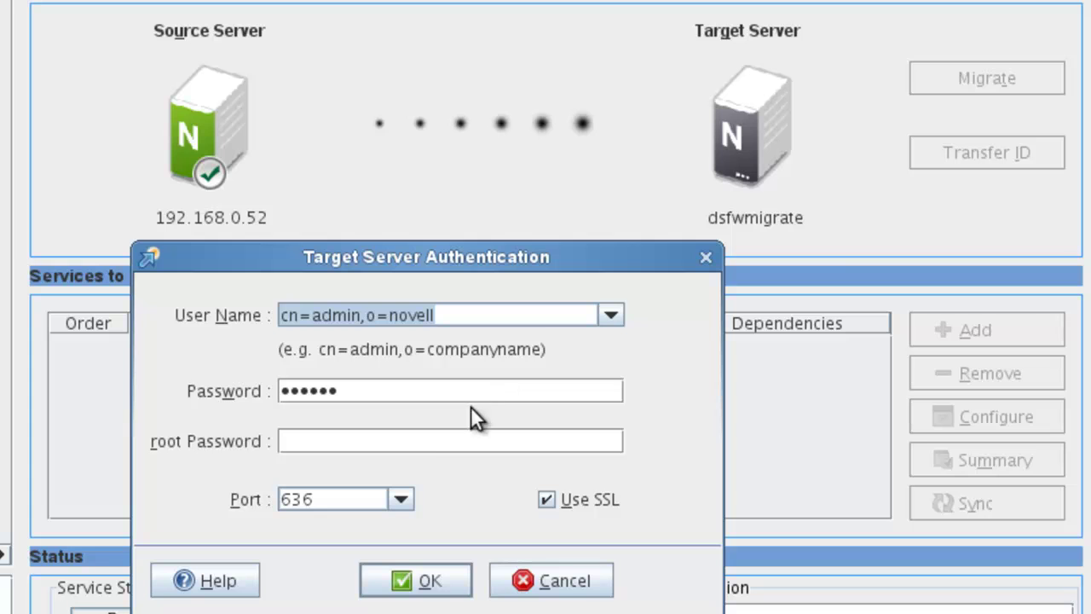
{"action": "left_click", "coordinate": [440, 445]}
{"action": "type", "text": "novell"}
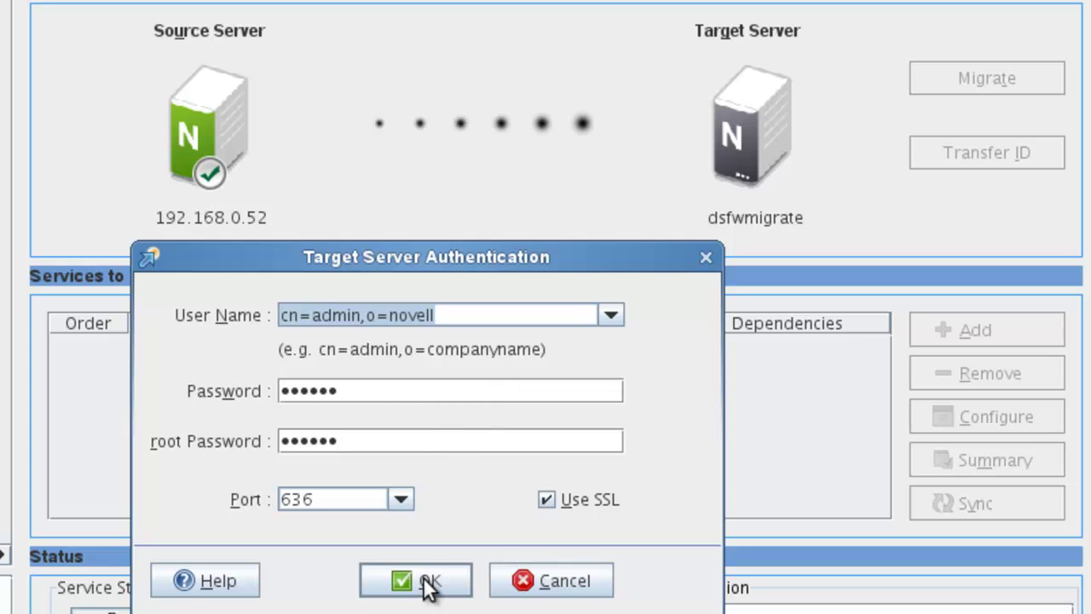
{"action": "left_click", "coordinate": [426, 586]}
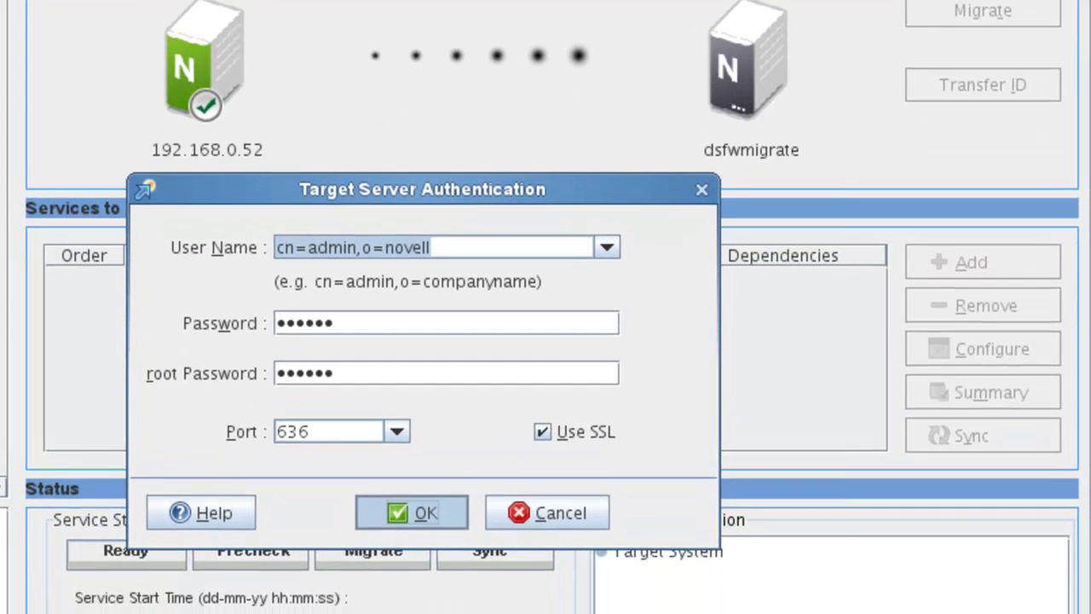
{"action": "left_click", "coordinate": [626, 588]}
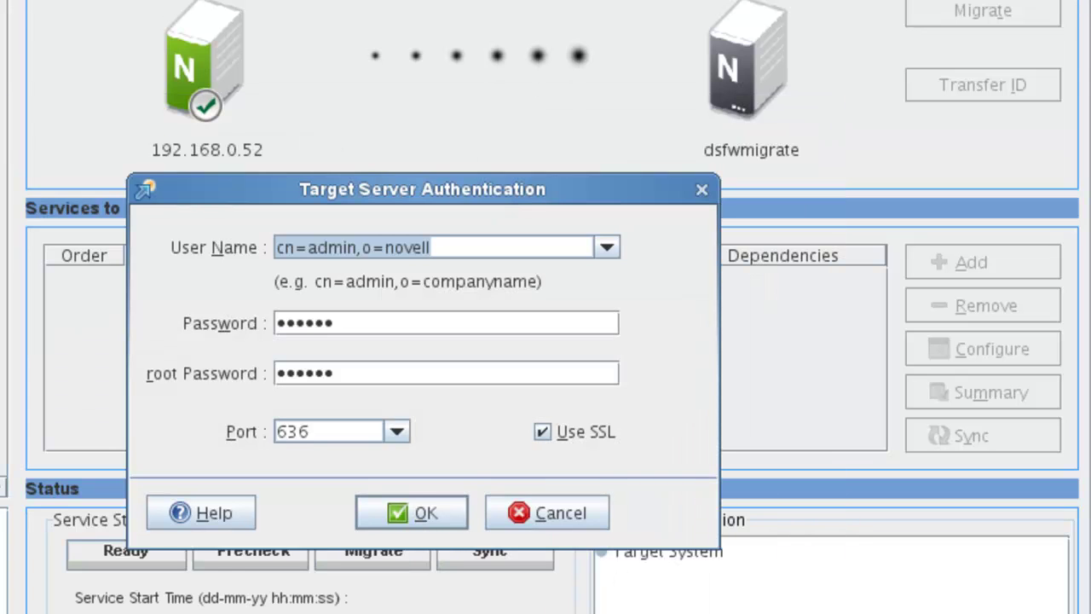
{"action": "key", "text": "Return"}
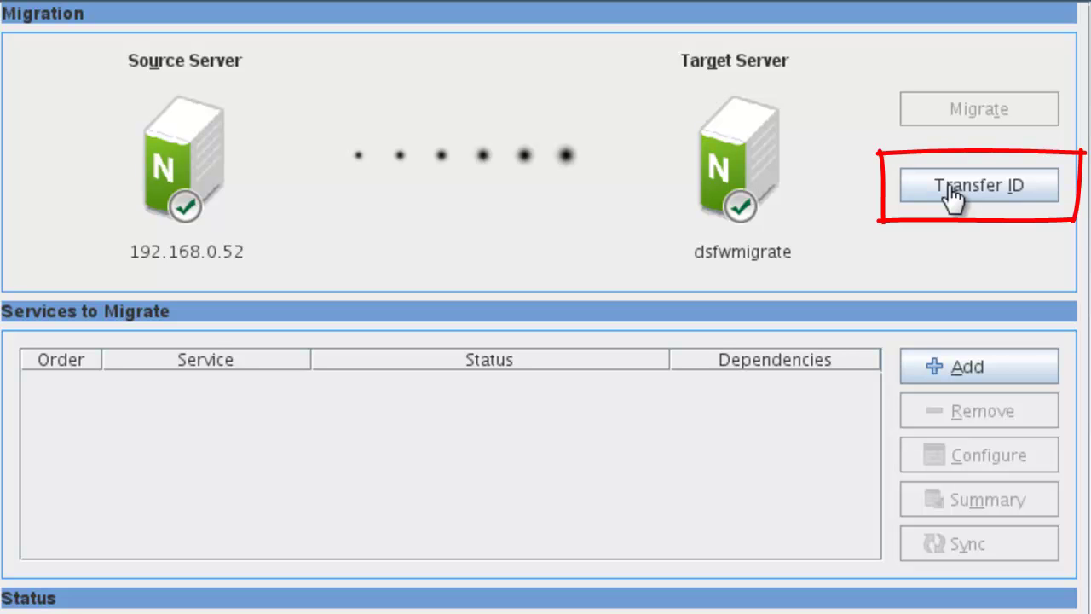
Launch Transfer ID without migrating services, answering Yes to the Warning and Information prompts.
{"action": "left_click", "coordinate": [950, 189]}
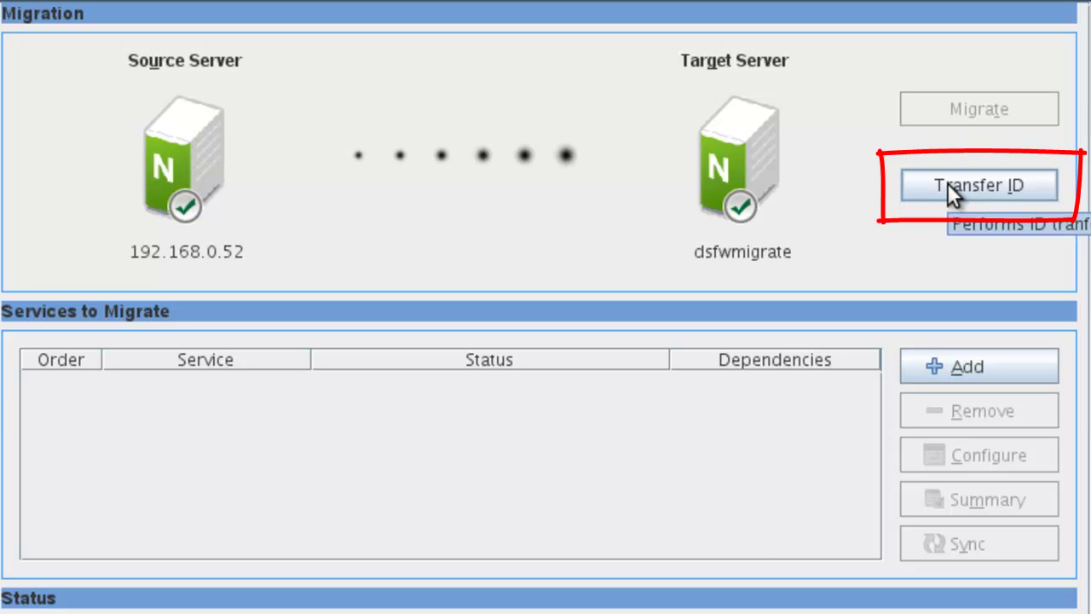
{"action": "left_click", "coordinate": [950, 190]}
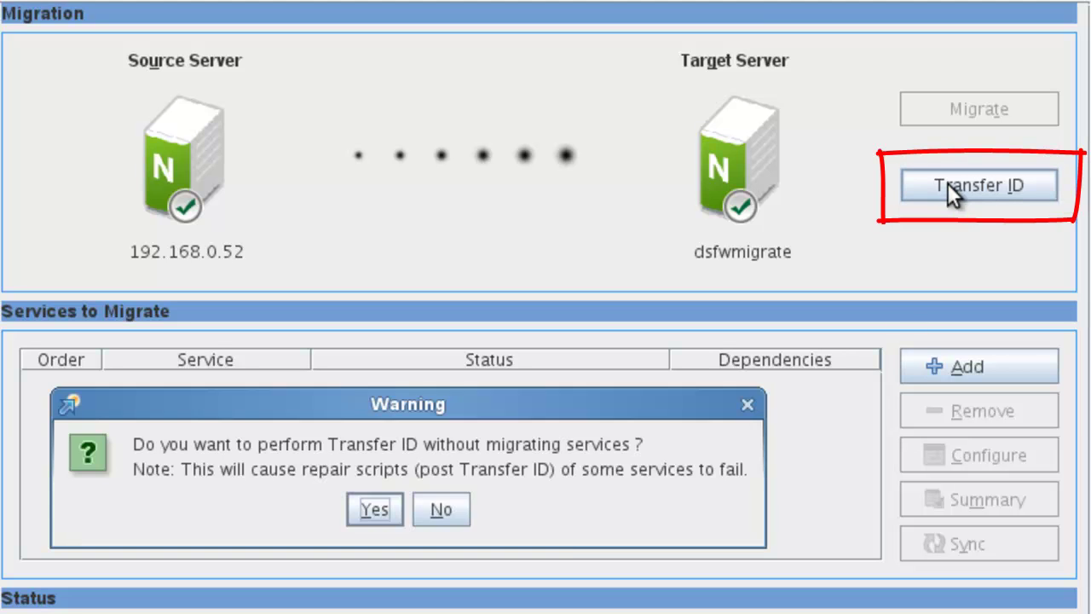
{"action": "left_click", "coordinate": [375, 508]}
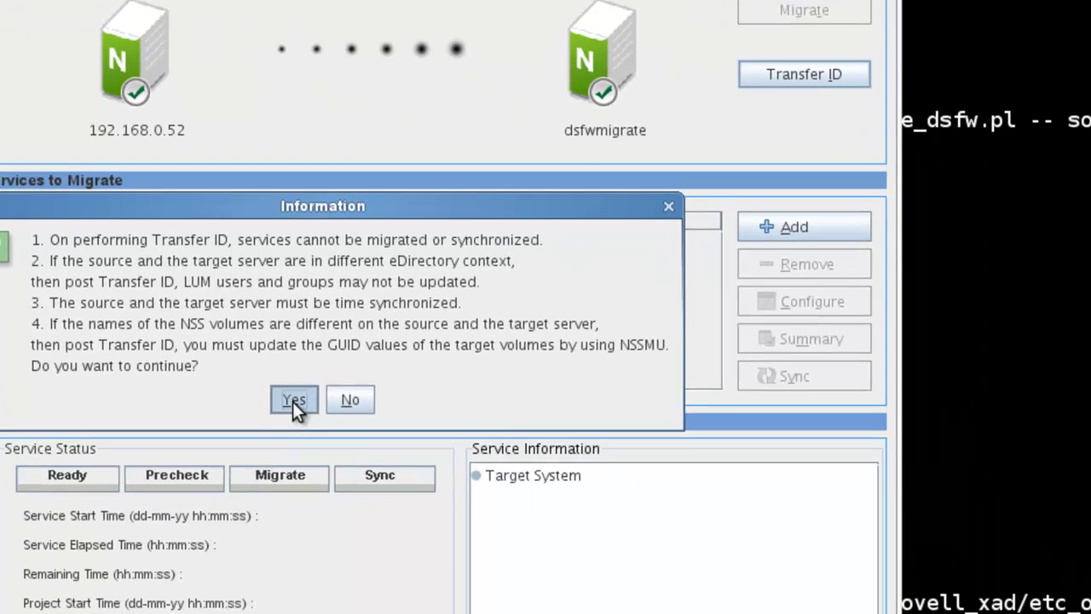
{"action": "left_click", "coordinate": [293, 400]}
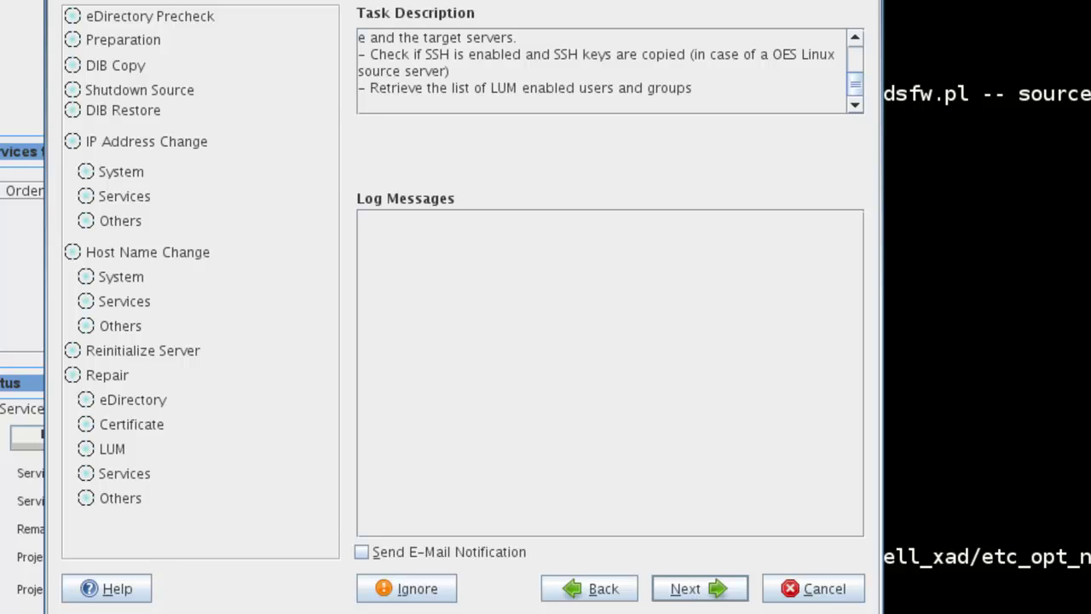
Run the Transfer ID tasks, acknowledge the backup and restart notices, and close the task window.
{"action": "left_click", "coordinate": [719, 587]}
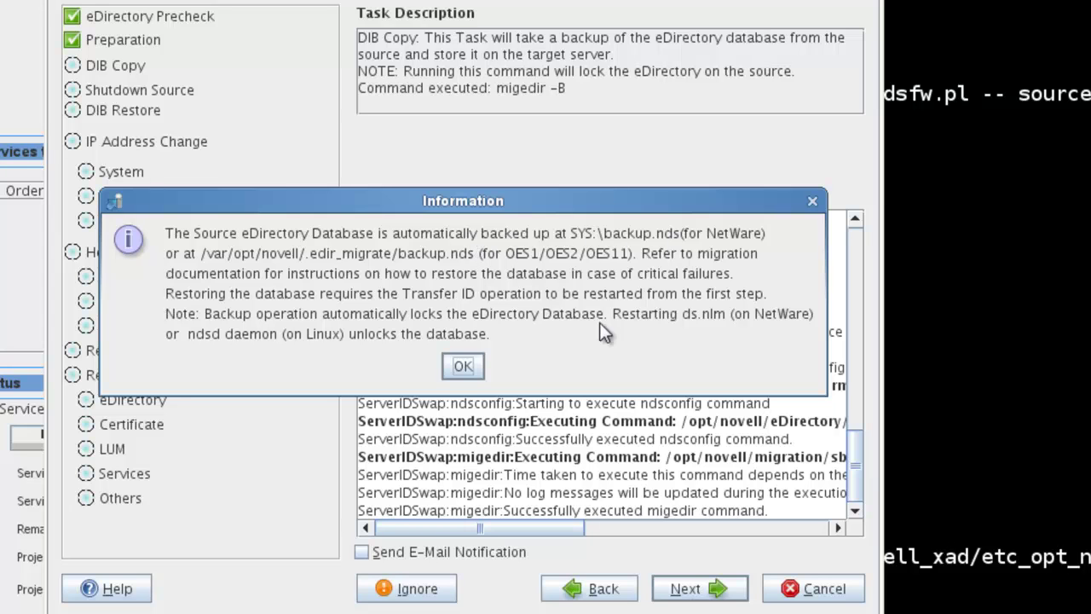
{"action": "left_click", "coordinate": [463, 363]}
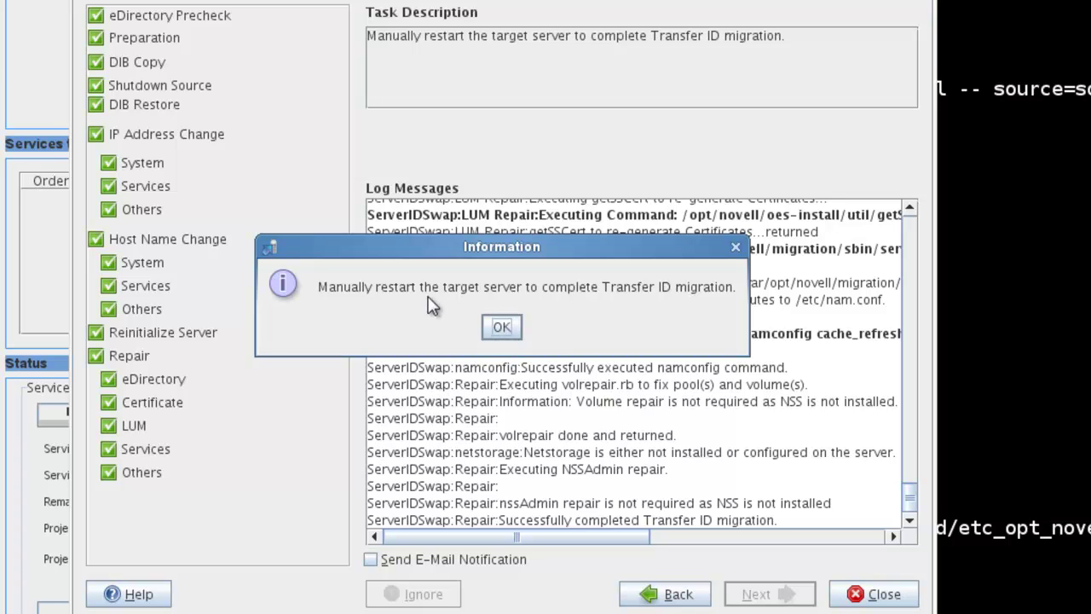
{"action": "left_click", "coordinate": [503, 327]}
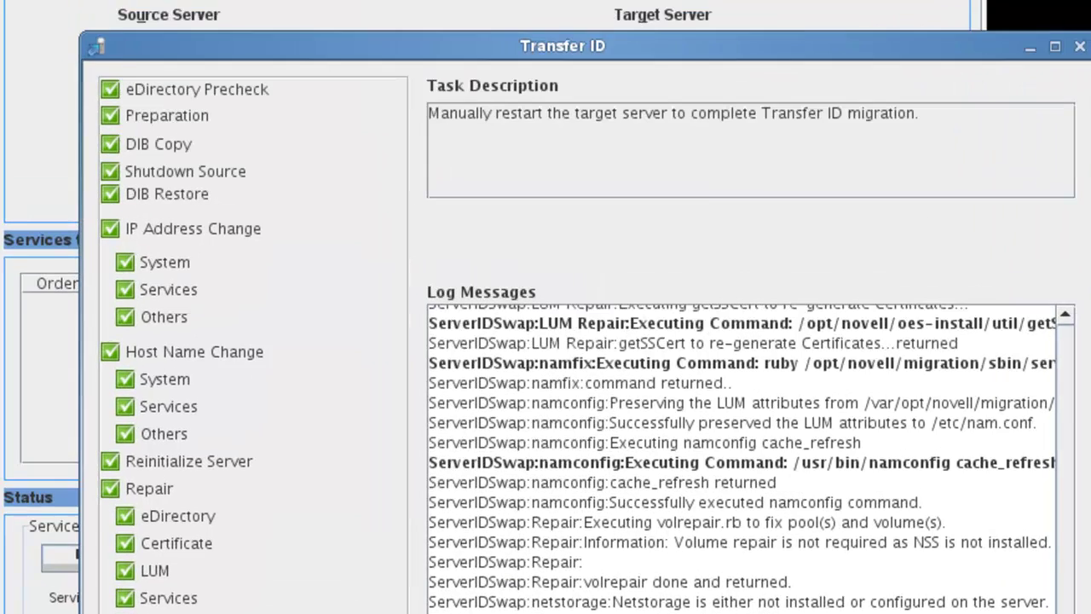
{"action": "left_click", "coordinate": [878, 597]}
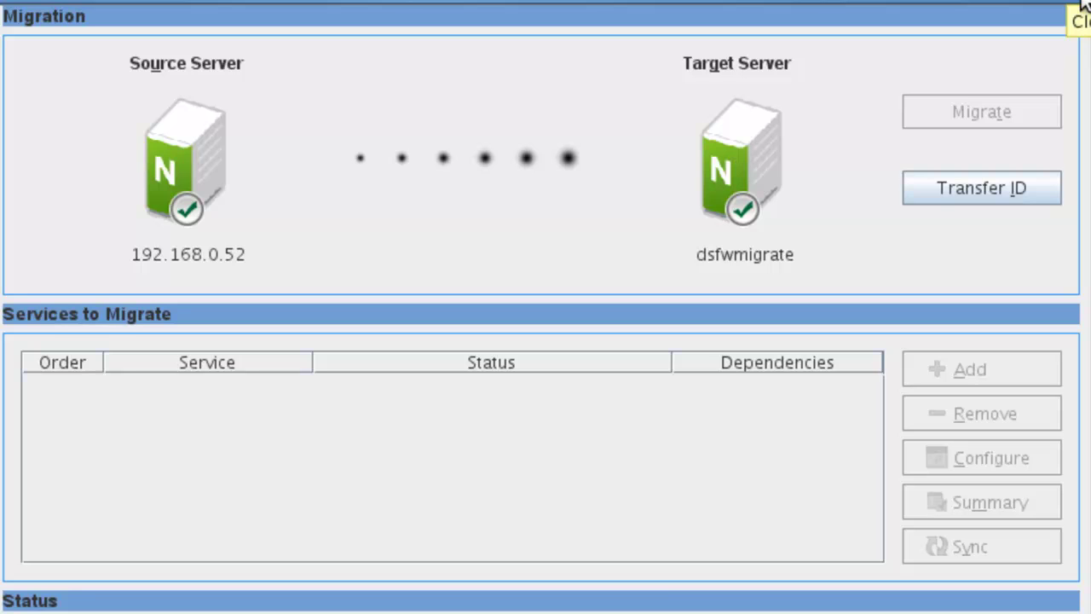
Quit the Migration Tool and return to the migrate_dsfw.pl log in GNOME Terminal.
{"action": "left_click", "coordinate": [1084, 5]}
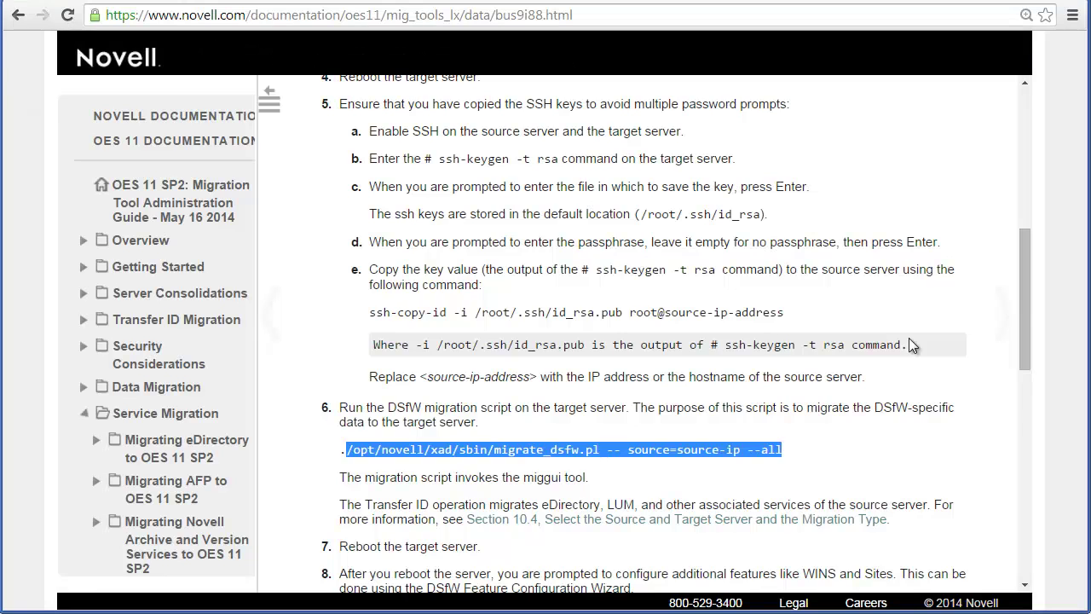
Scroll to the Migration Procedure and highlight the NOTE's Software Management tool mention.
{"action": "left_click_drag", "start_coordinate": [1021, 301], "coordinate": [1024, 151]}
{"action": "scroll", "coordinate": [783, 328], "scroll_direction": "down", "scroll_amount": 1}
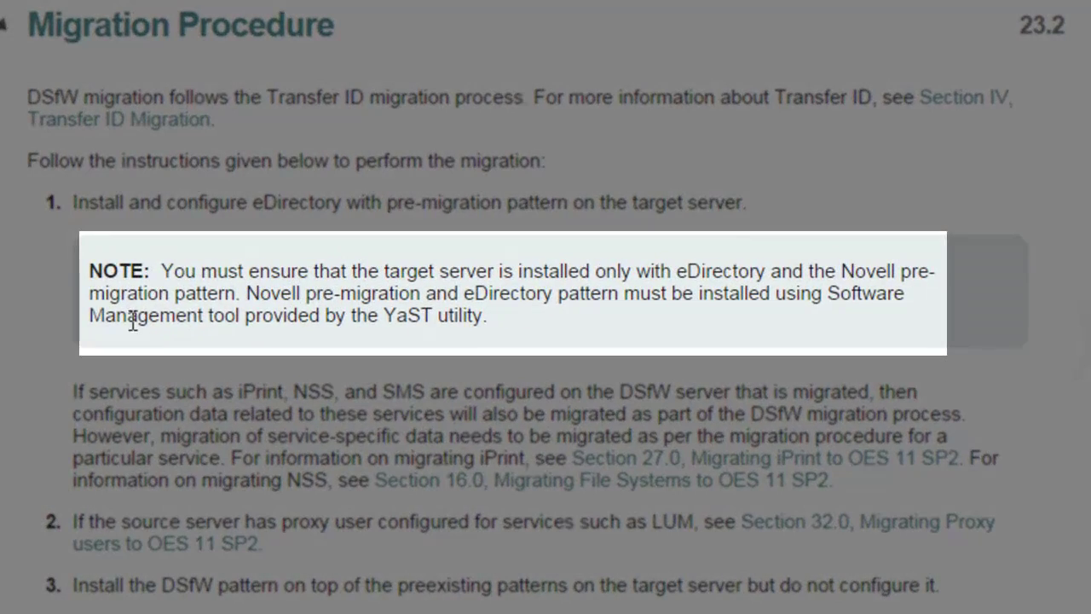
{"action": "double_click", "coordinate": [179, 311]}
{"action": "scroll", "coordinate": [217, 319], "scroll_direction": "down", "scroll_amount": 2}
{"action": "scroll", "coordinate": [270, 391], "scroll_direction": "down", "scroll_amount": 1}
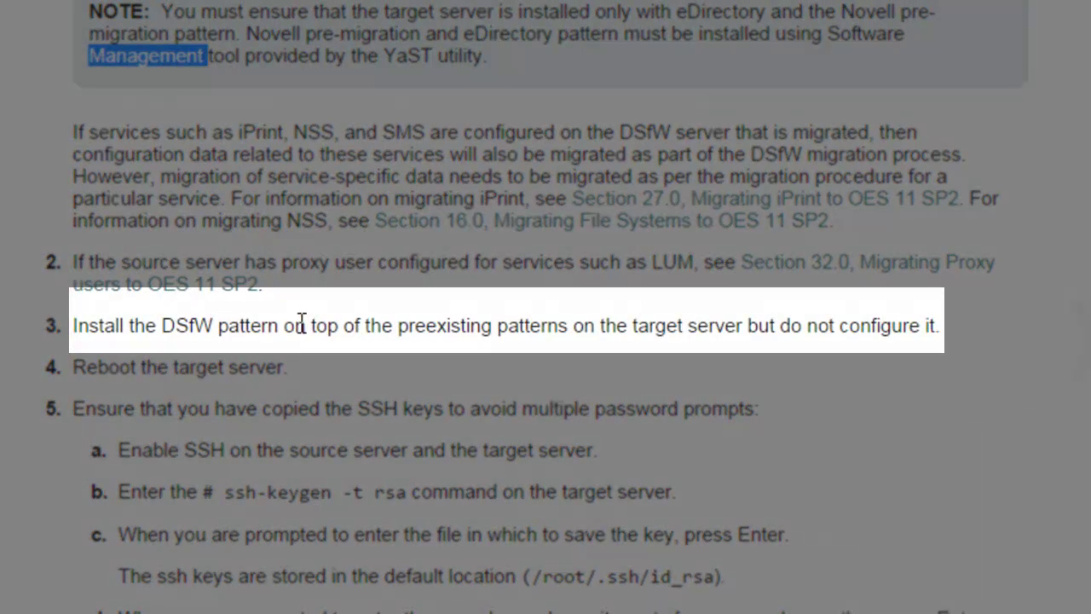
Highlight step 3 on installing the DSfW pattern and 'server' in step 4, then view steps 9–12.
{"action": "triple_click", "coordinate": [221, 321]}
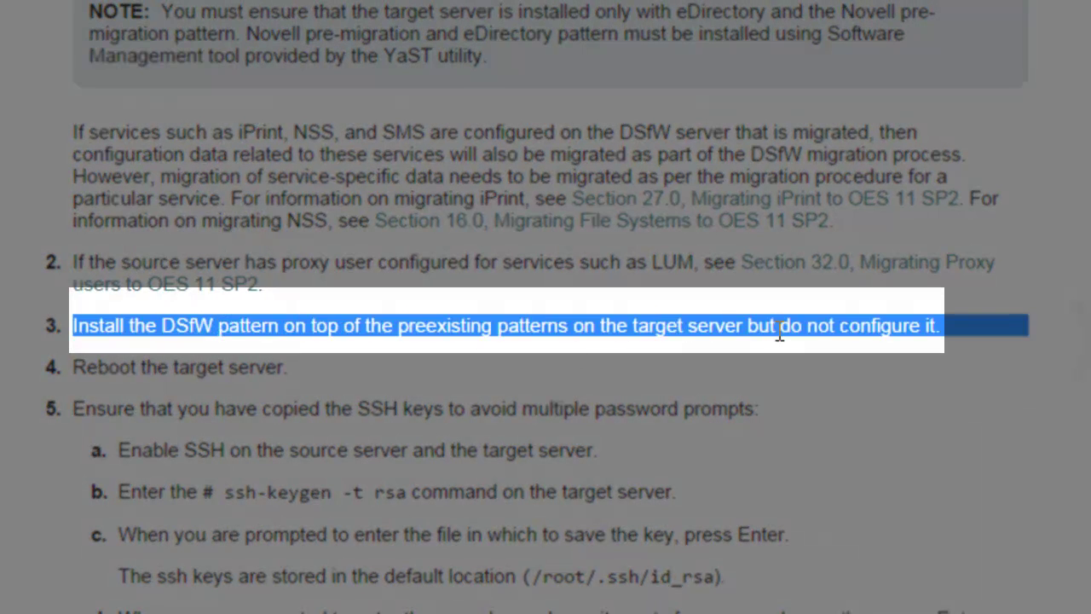
{"action": "left_click", "coordinate": [750, 327]}
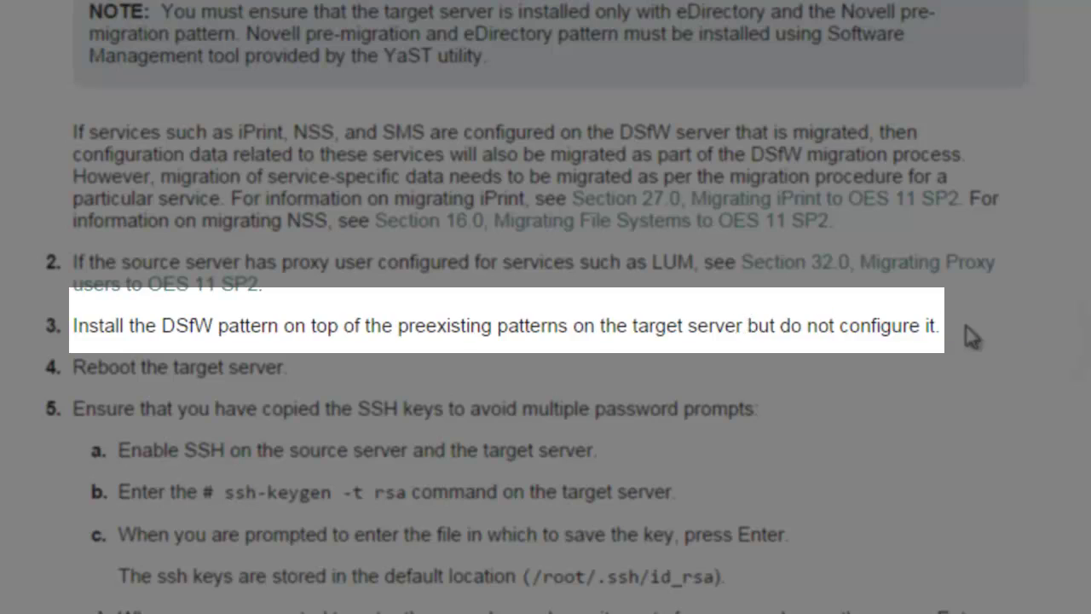
{"action": "left_click_drag", "start_coordinate": [972, 337], "coordinate": [78, 324]}
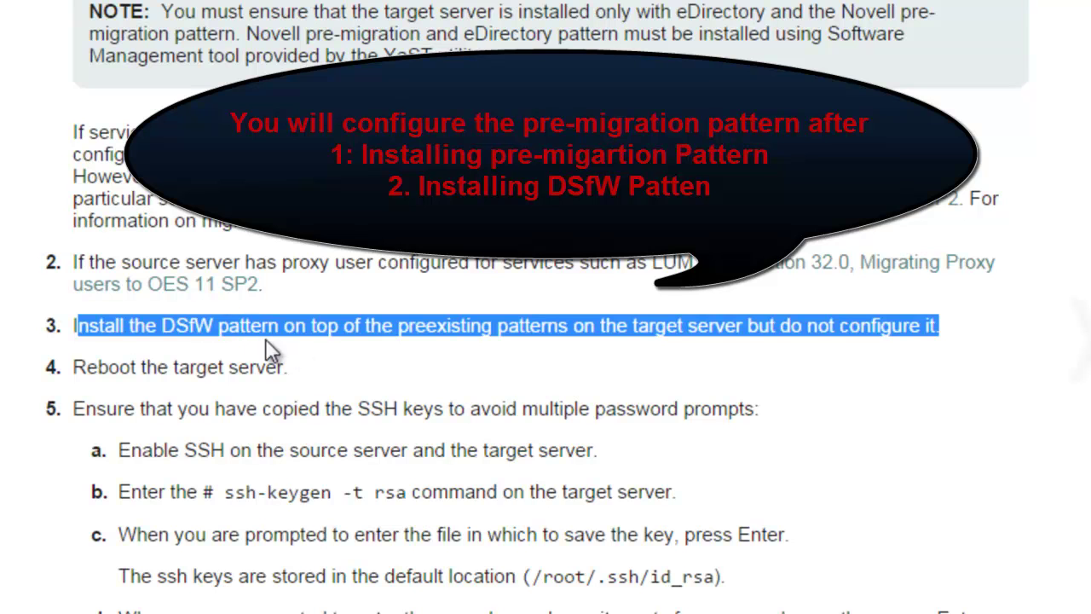
{"action": "double_click", "coordinate": [248, 374]}
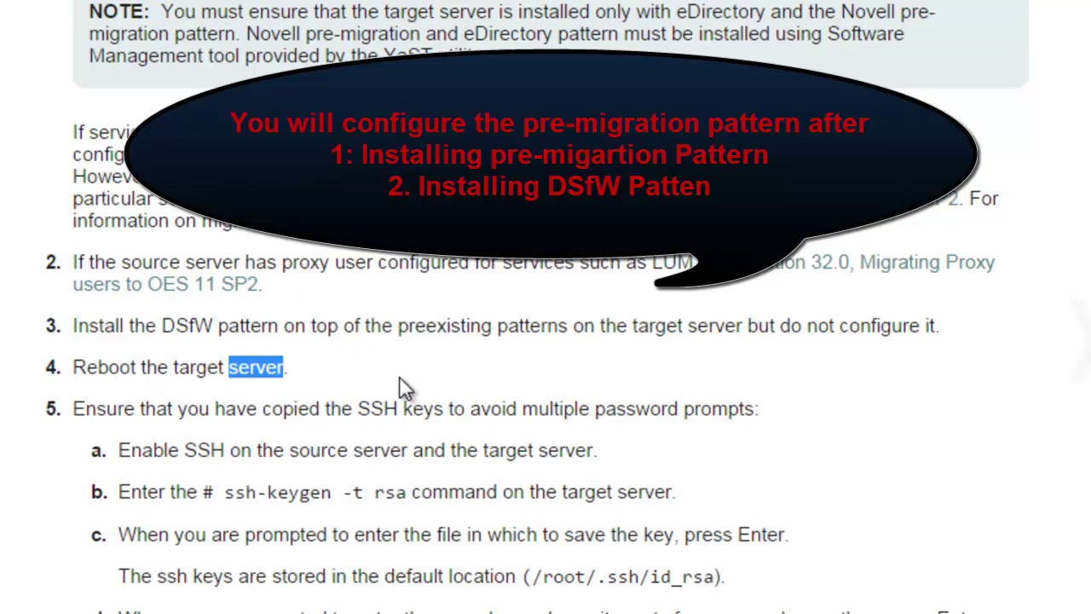
{"action": "scroll", "coordinate": [392, 382], "scroll_direction": "down", "scroll_amount": 3}
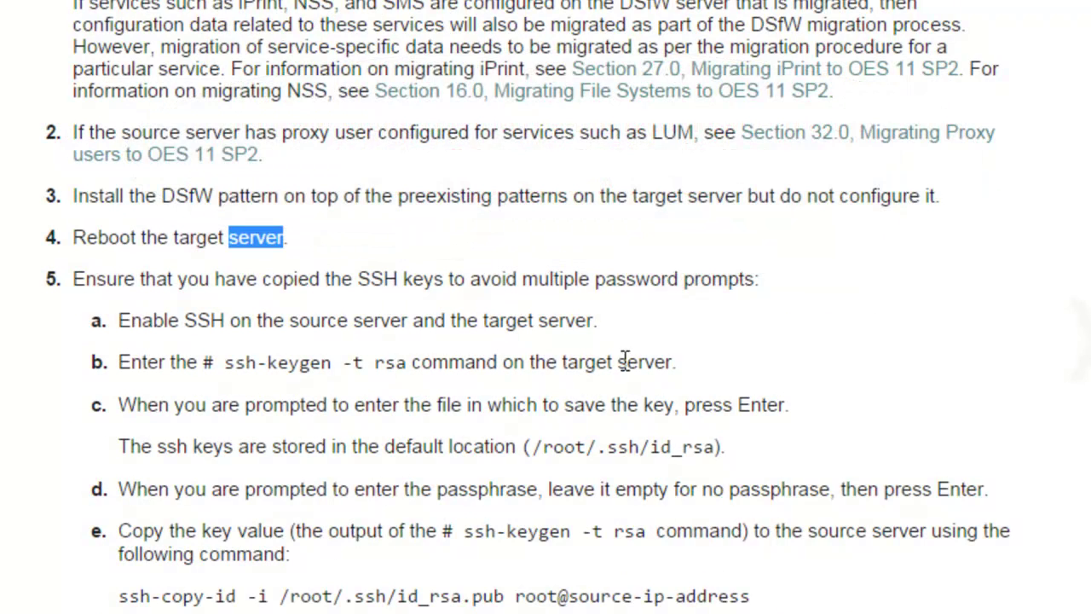
{"action": "scroll", "coordinate": [695, 396], "scroll_direction": "down", "scroll_amount": 10}
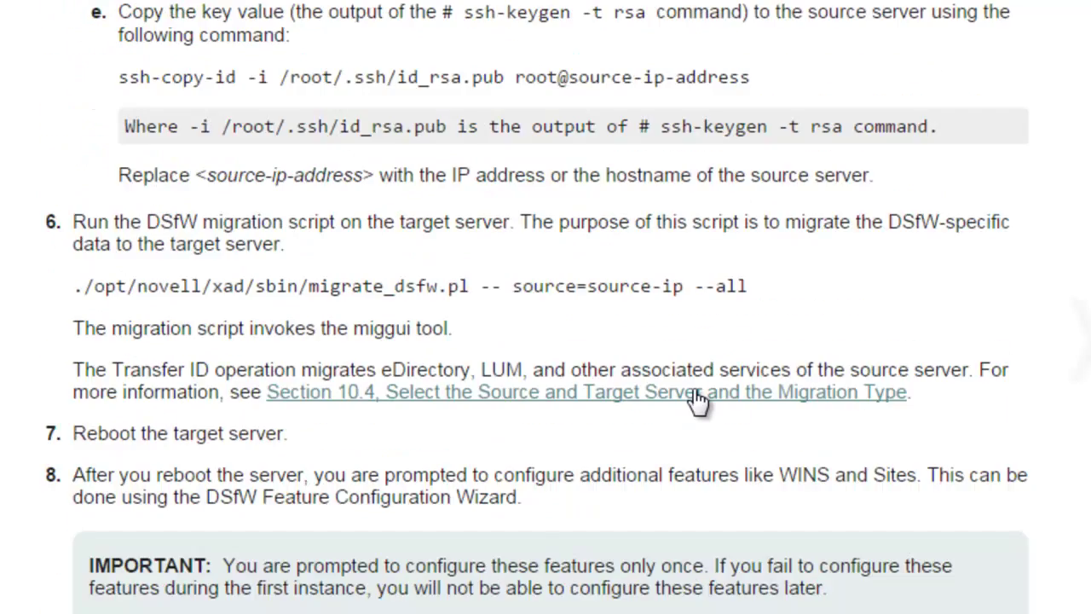
{"action": "scroll", "coordinate": [695, 392], "scroll_direction": "down", "scroll_amount": 5}
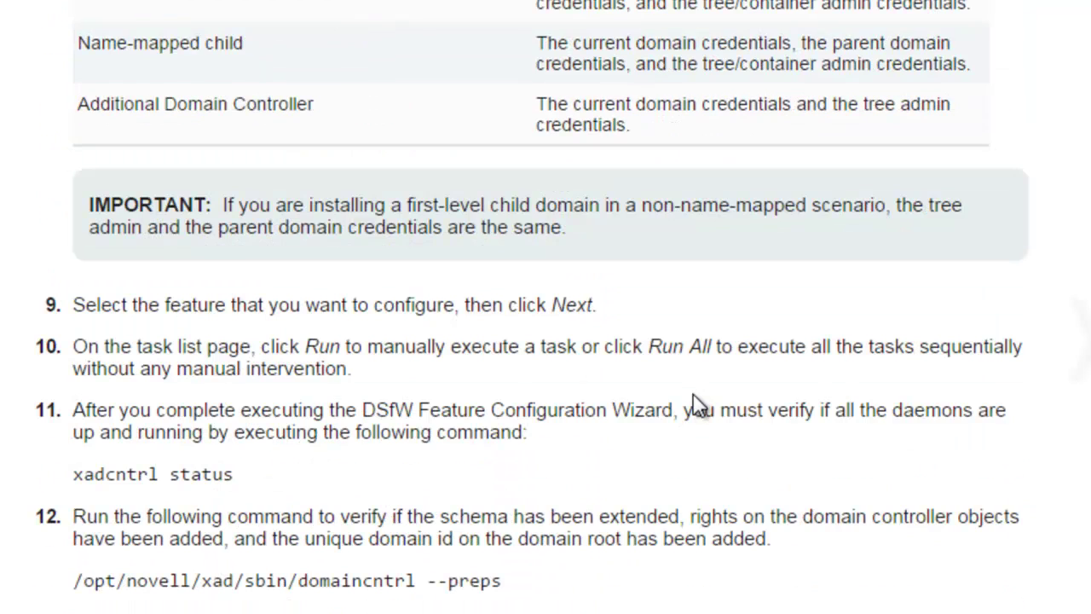